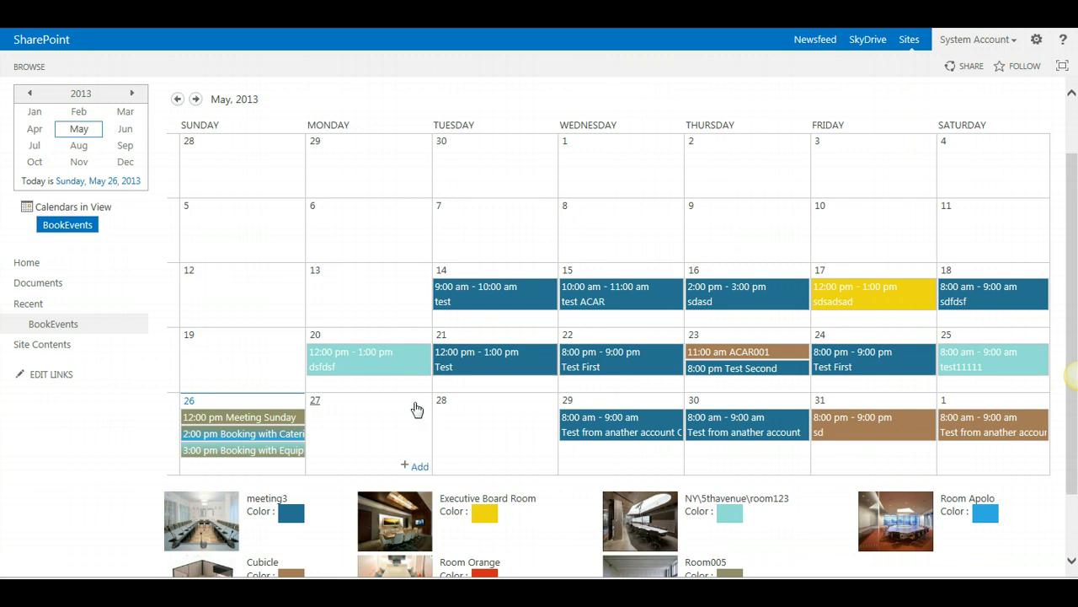
Step: Show the DemoRM2013 calendar in Week view and start a booking for Friday May 31, 8–9 AM
{"action": "scroll", "coordinate": [414, 410], "scroll_direction": "down", "scroll_amount": 1}
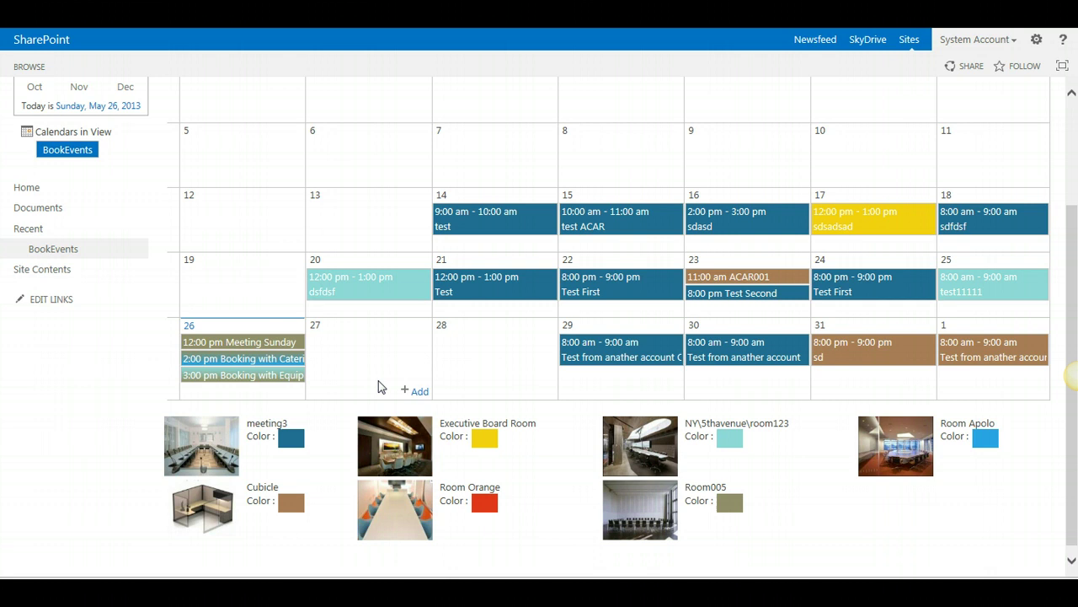
{"action": "scroll", "coordinate": [379, 386], "scroll_direction": "up", "scroll_amount": 2}
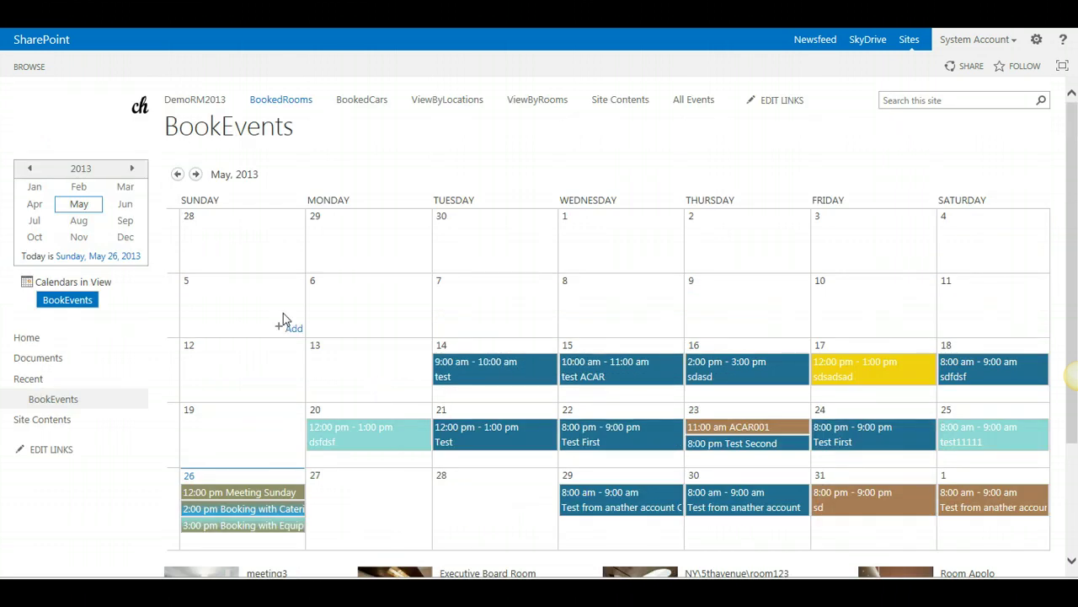
{"action": "left_click", "coordinate": [206, 100]}
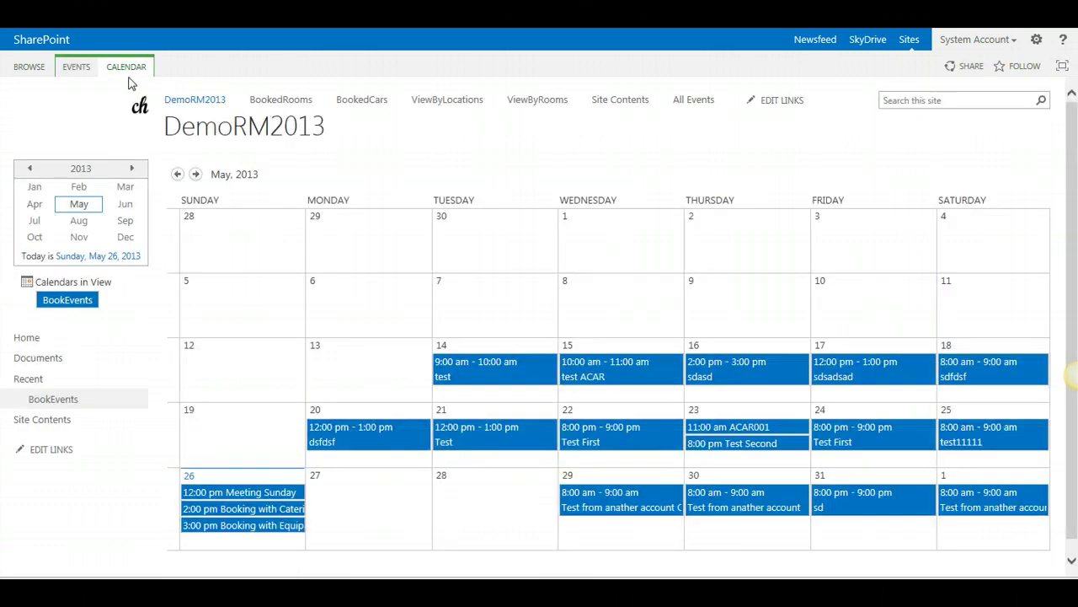
{"action": "left_click", "coordinate": [124, 71]}
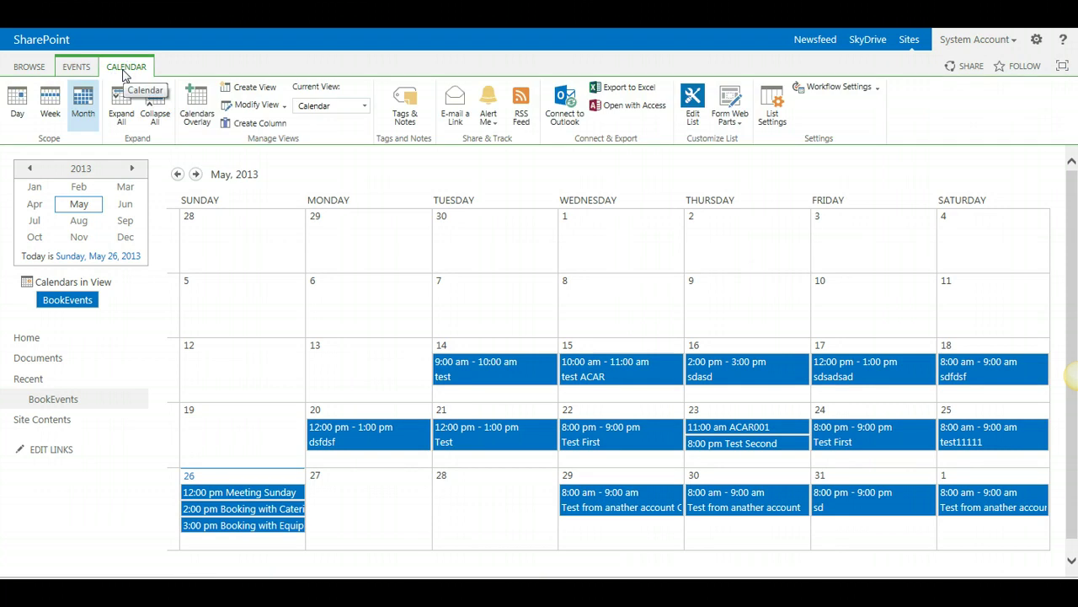
{"action": "left_click", "coordinate": [55, 118]}
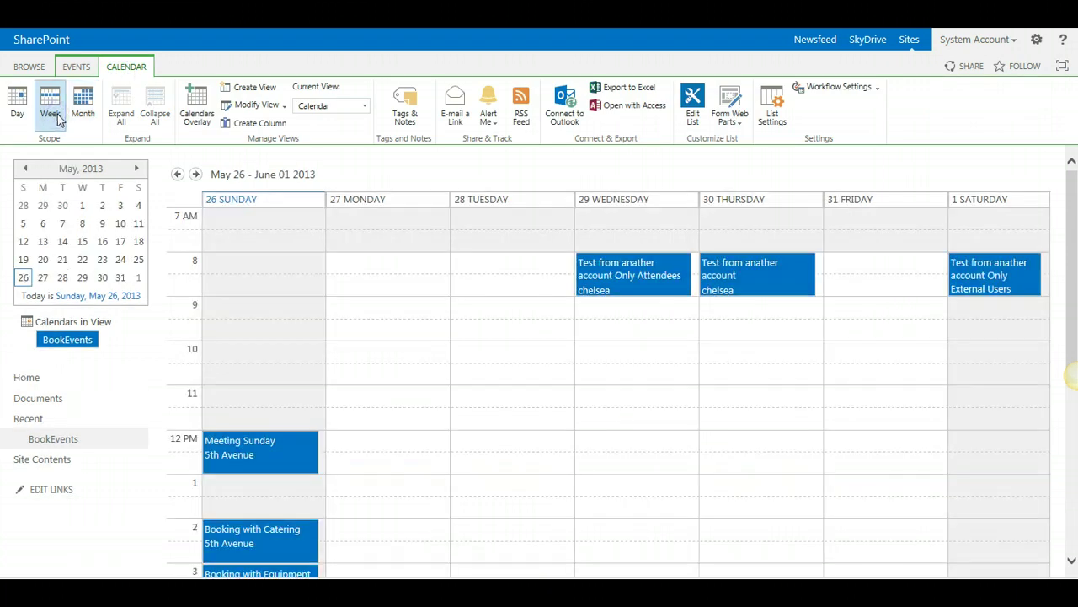
{"action": "mouse_move", "coordinate": [422, 396]}
{"action": "double_click", "coordinate": [876, 264]}
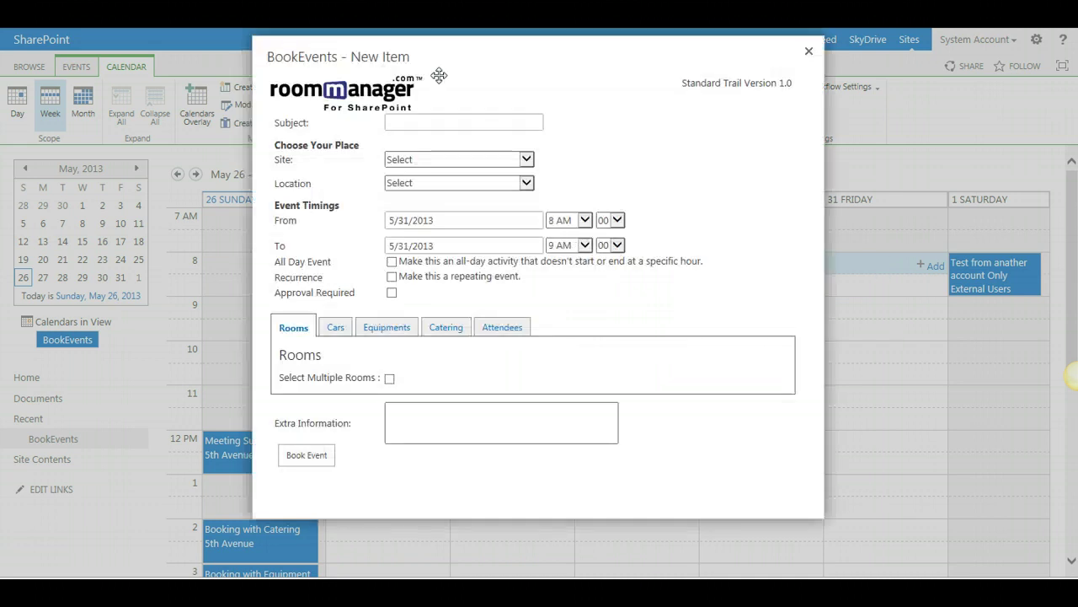
Step: Enter the subject 'Booking with Equipment and Catering' and set site London, location Canary Warf
{"action": "left_click", "coordinate": [433, 123]}
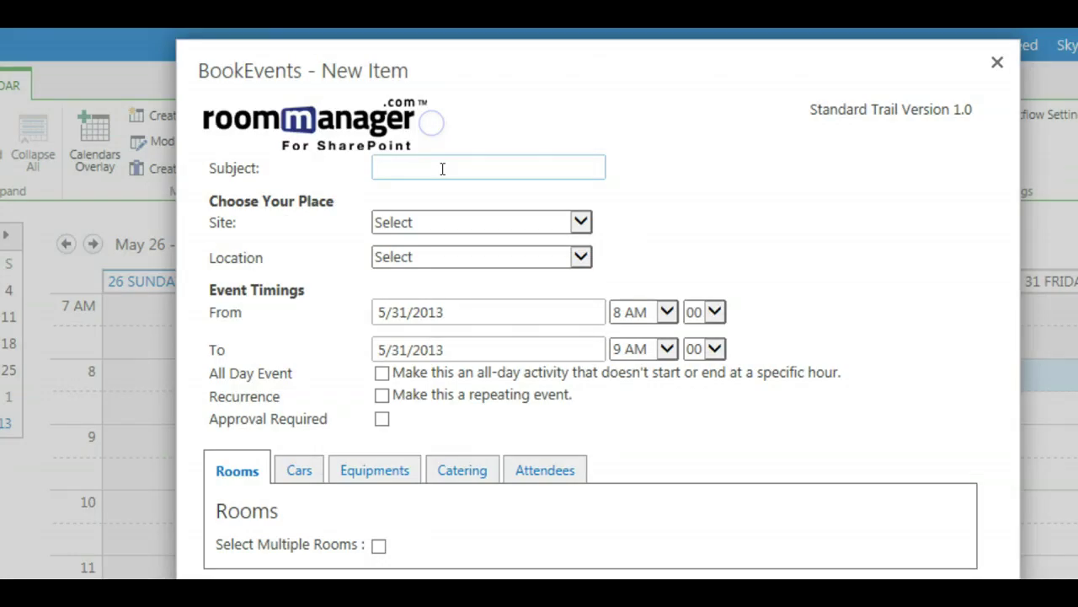
{"action": "type", "text": "Boo"}
{"action": "type", "text": "king with E"}
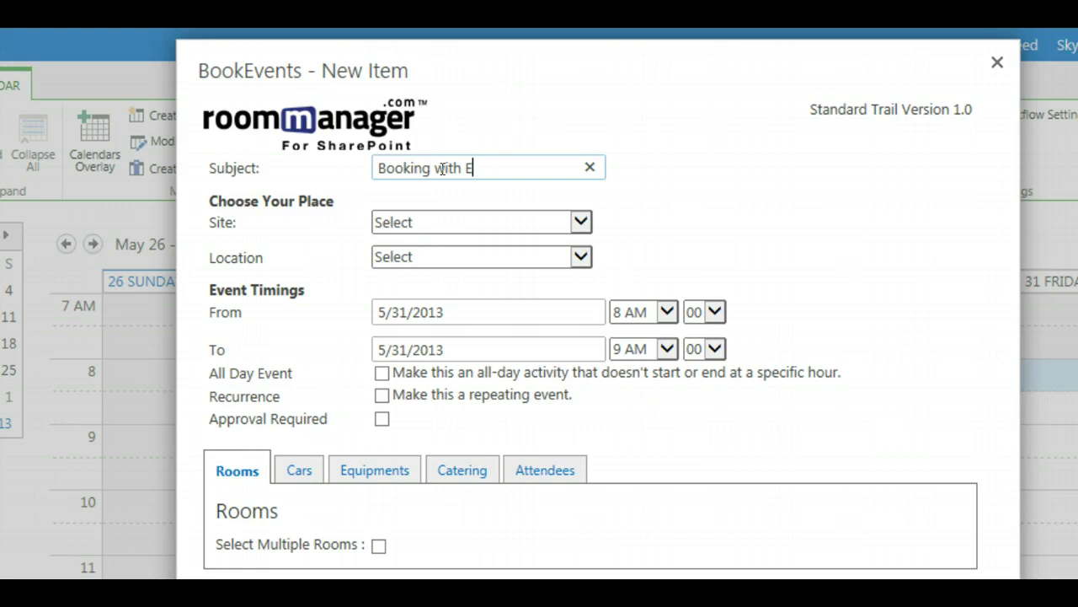
{"action": "type", "text": "quipment"}
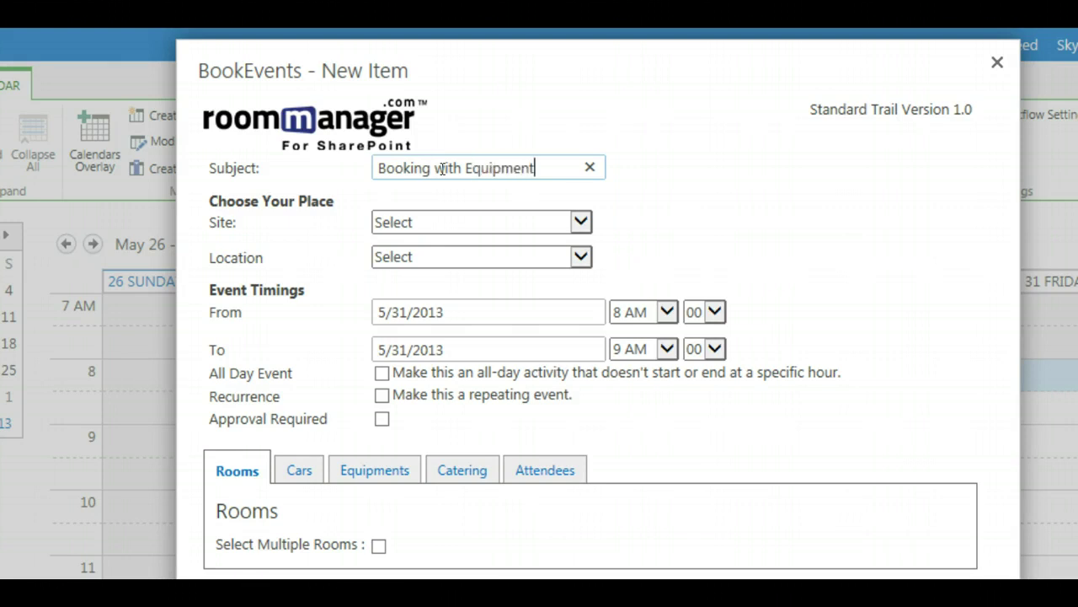
{"action": "type", "text": " and Catering"}
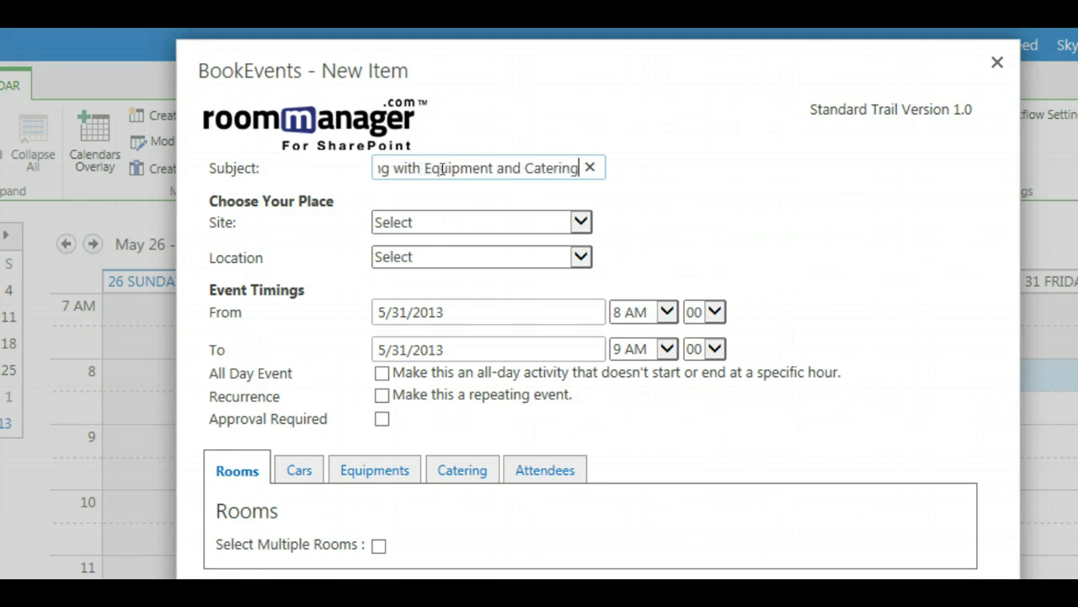
{"action": "left_click", "coordinate": [492, 224]}
{"action": "left_click", "coordinate": [466, 235]}
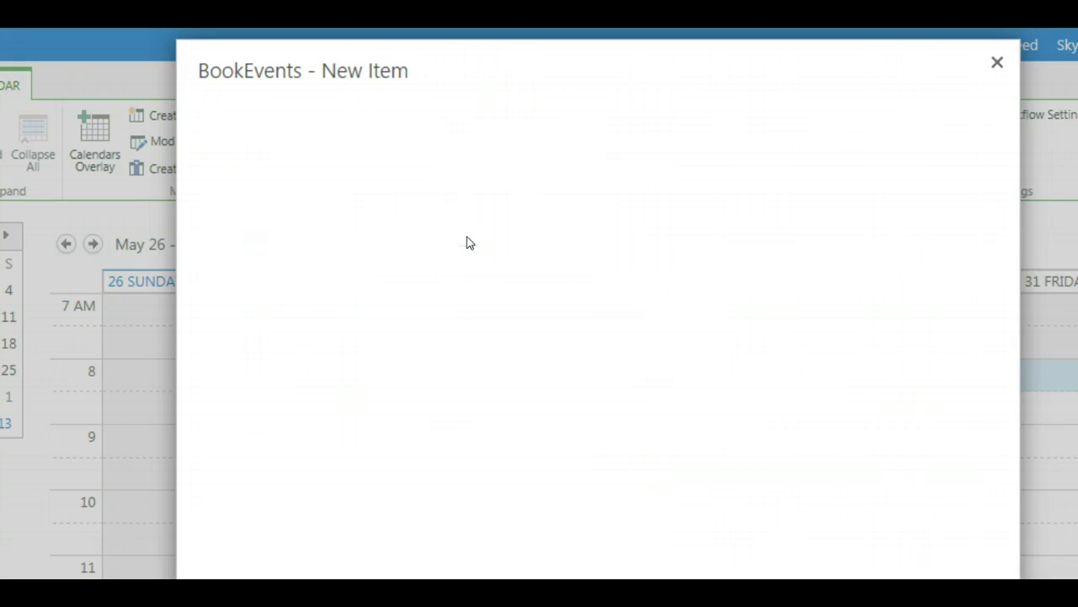
{"action": "left_click", "coordinate": [466, 253]}
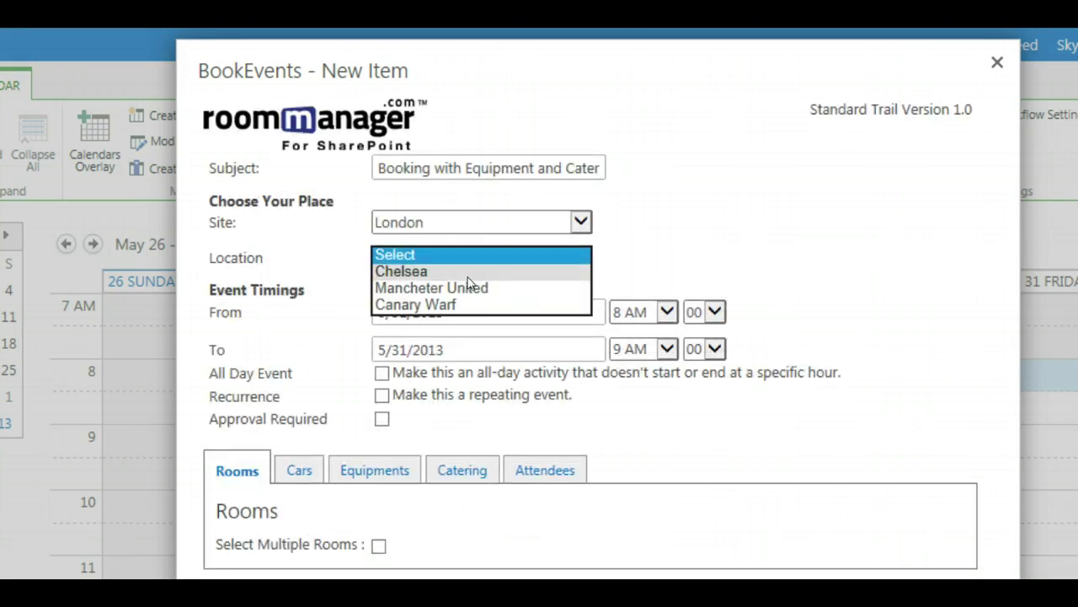
{"action": "left_click", "coordinate": [462, 305]}
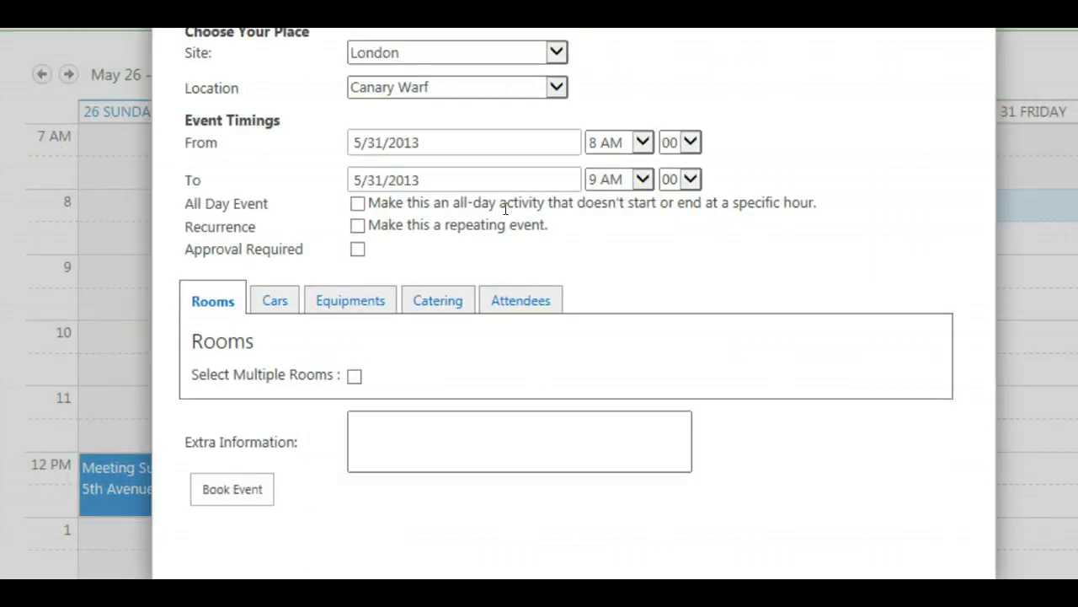
{"action": "left_click", "coordinate": [278, 301]}
{"action": "left_click", "coordinate": [349, 300]}
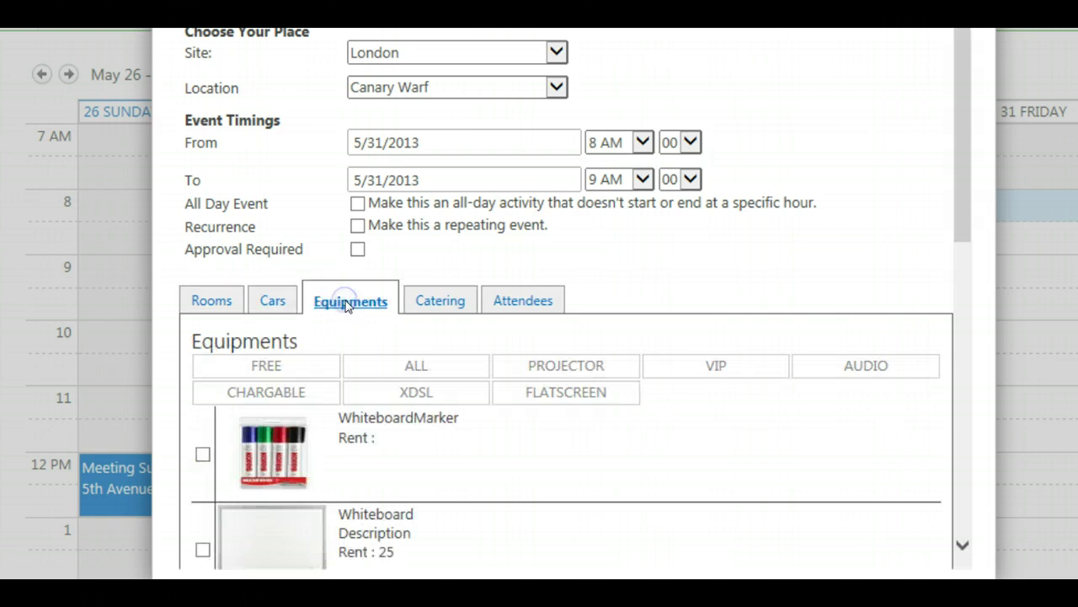
{"action": "left_click", "coordinate": [436, 303]}
{"action": "left_click", "coordinate": [515, 304]}
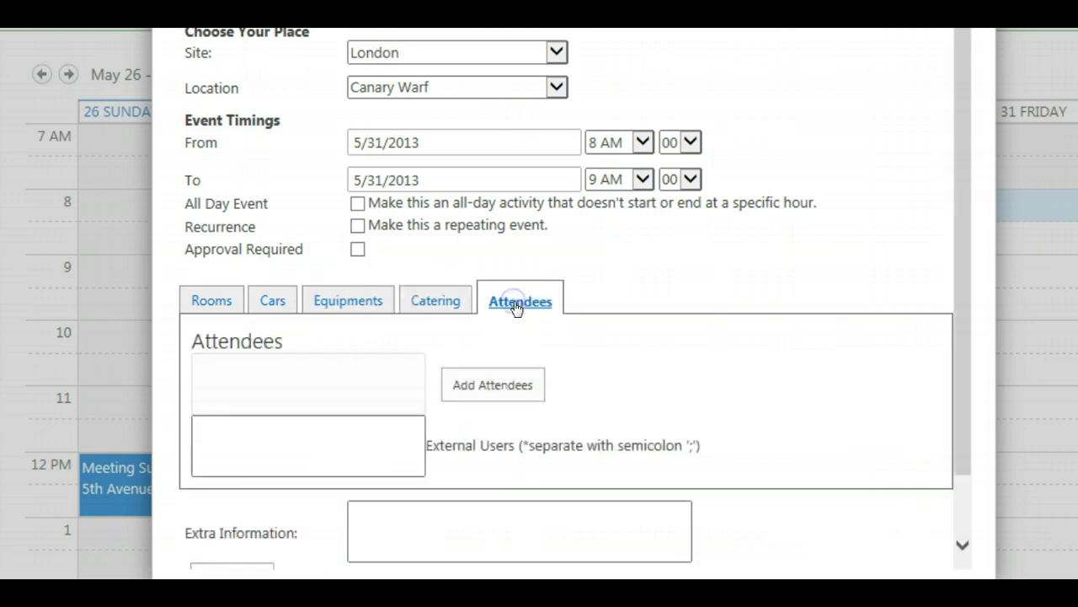
{"action": "left_click", "coordinate": [448, 304]}
{"action": "scroll", "coordinate": [513, 306], "scroll_direction": "down", "scroll_amount": 5}
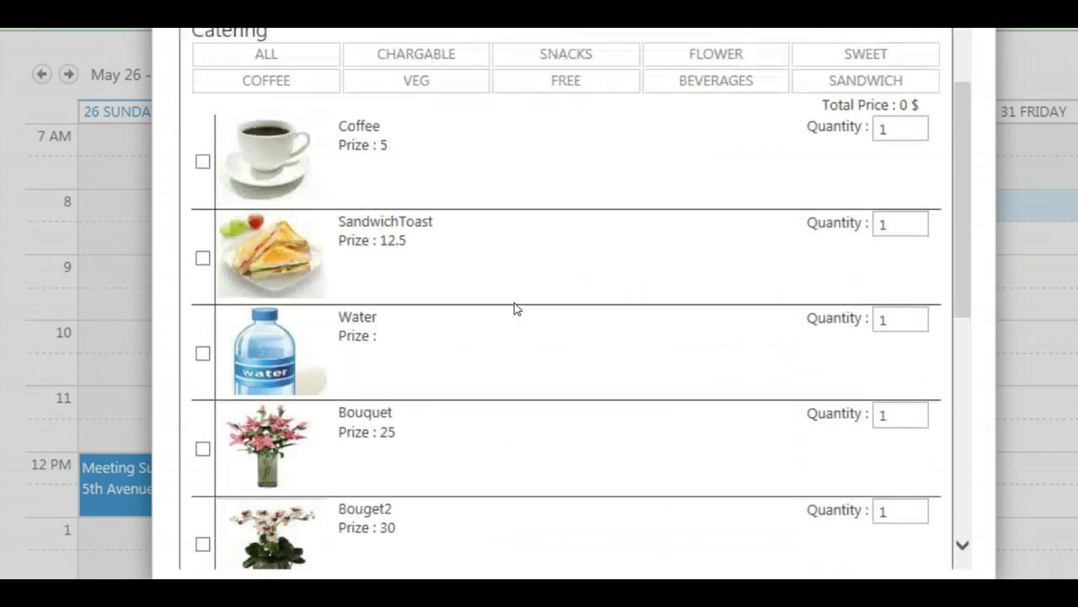
{"action": "scroll", "coordinate": [513, 306], "scroll_direction": "up", "scroll_amount": 5}
{"action": "left_click", "coordinate": [349, 301]}
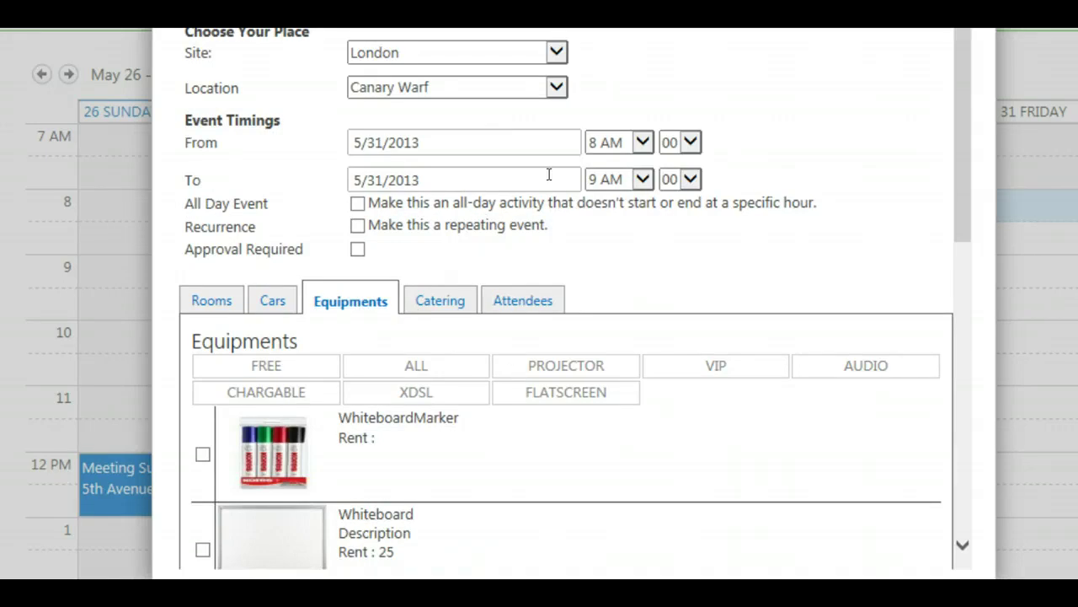
{"action": "left_click", "coordinate": [571, 145]}
{"action": "left_click", "coordinate": [814, 107]}
{"action": "left_click", "coordinate": [204, 304]}
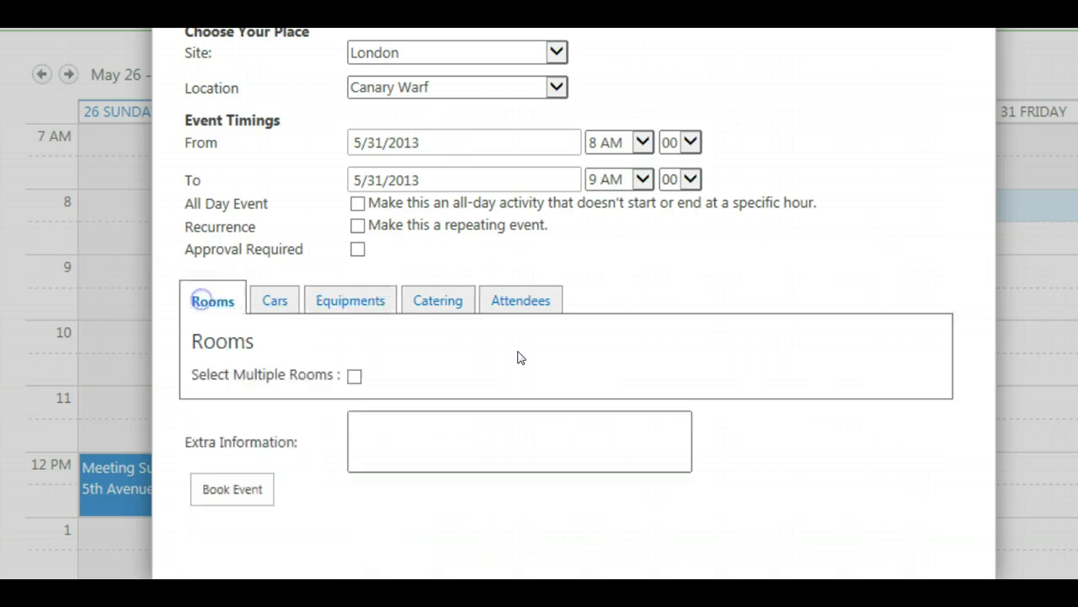
Step: Change the location to Chelsea and tick the meeting3 room (rent 1500)
{"action": "left_click", "coordinate": [491, 92]}
{"action": "left_click", "coordinate": [440, 54]}
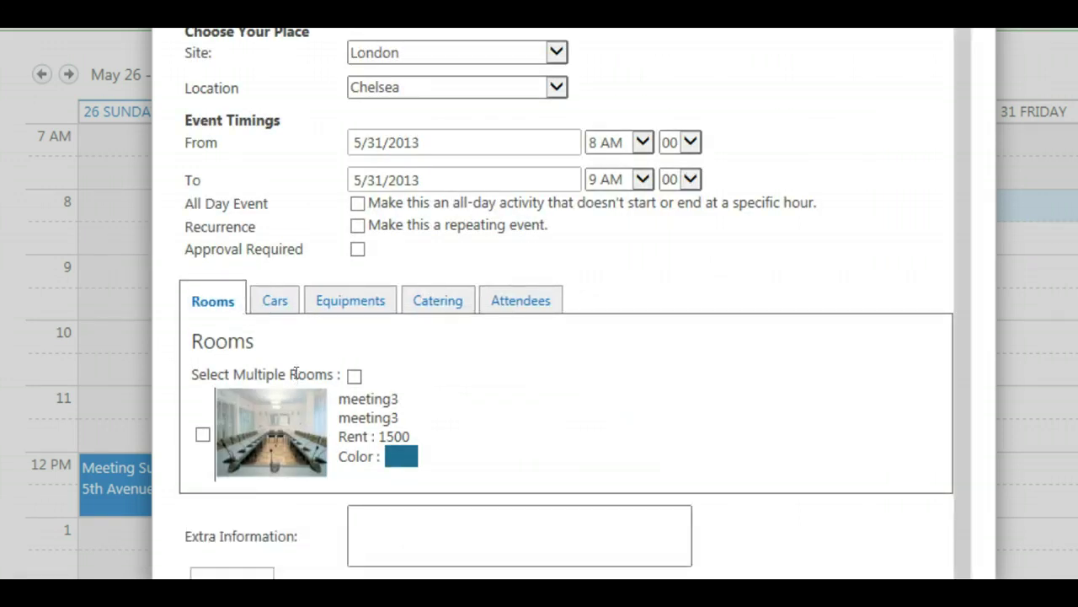
{"action": "left_click", "coordinate": [203, 435]}
Step: Filter the equipment list to AUDIO and tick AudioBridge (rent 15)
{"action": "left_click", "coordinate": [352, 303]}
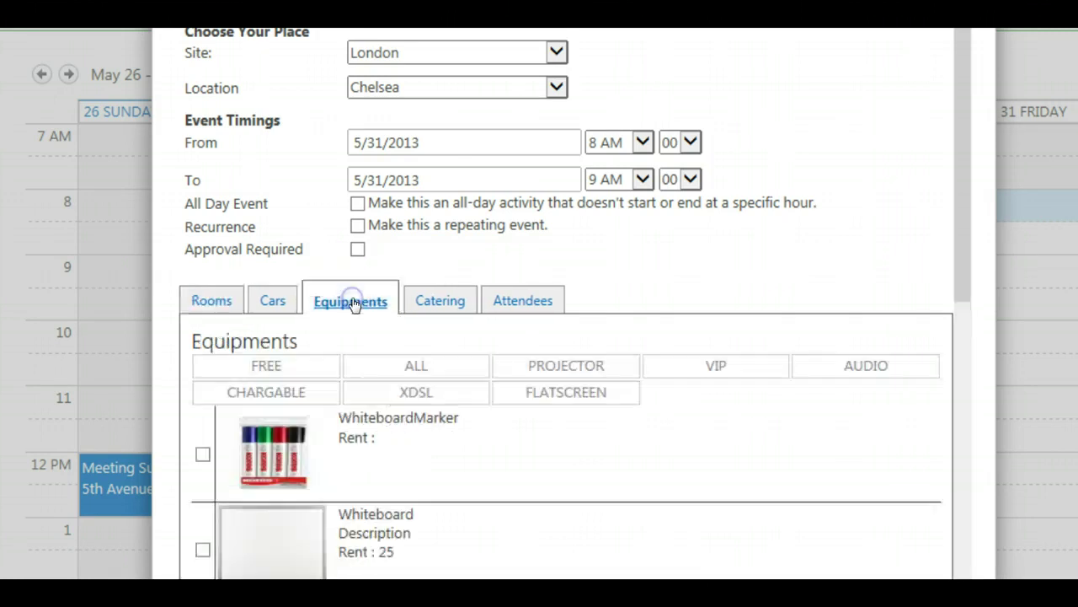
{"action": "scroll", "coordinate": [654, 489], "scroll_direction": "down", "scroll_amount": 1}
{"action": "scroll", "coordinate": [654, 489], "scroll_direction": "down", "scroll_amount": 2}
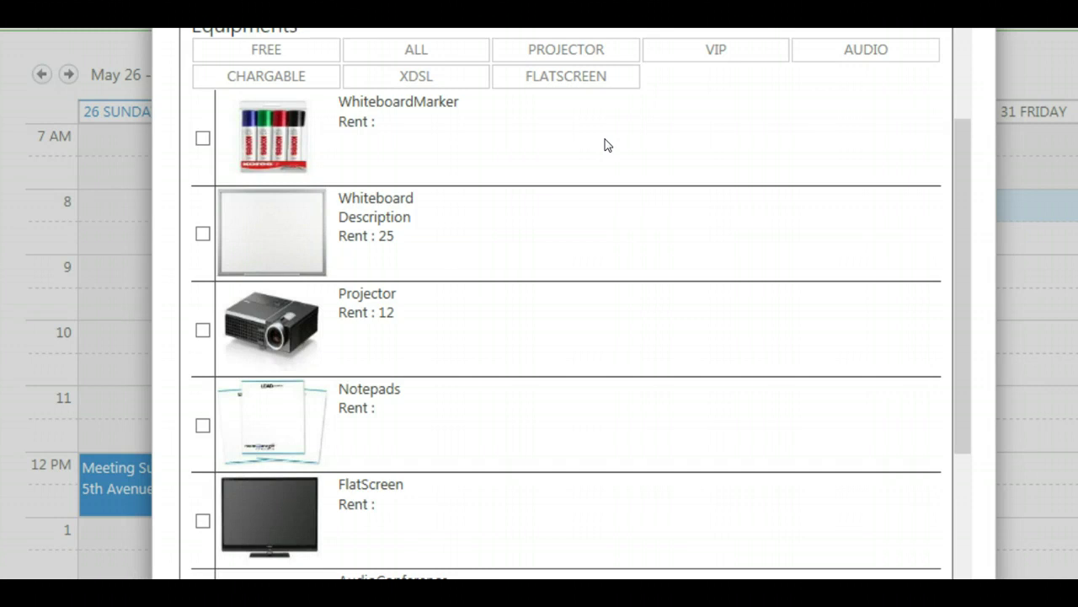
{"action": "left_click", "coordinate": [867, 54]}
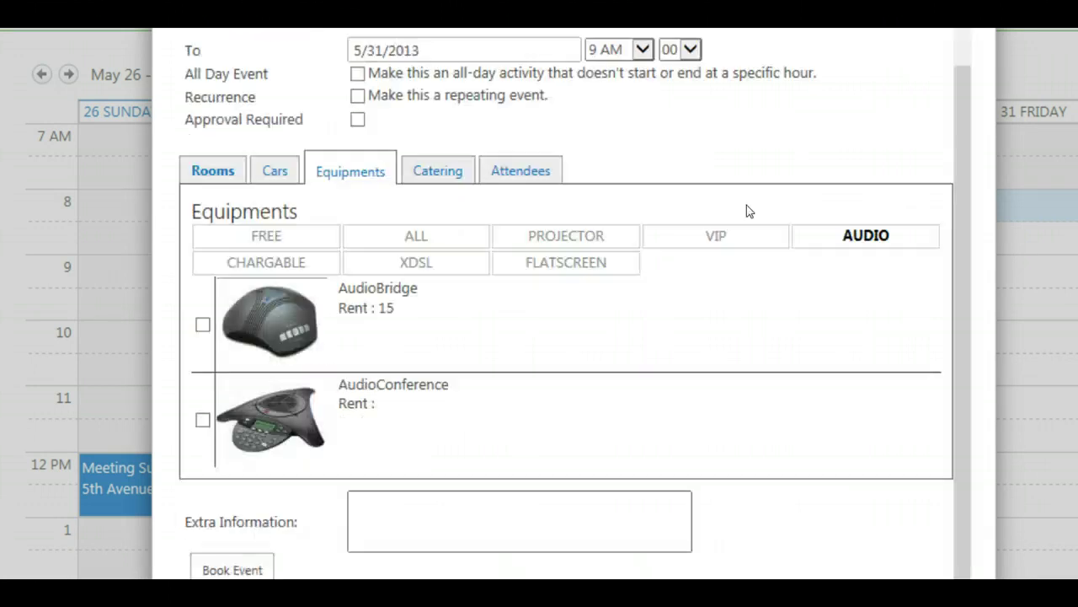
{"action": "left_click", "coordinate": [200, 326]}
Step: Show the catering options and filter the catering list to free items
{"action": "left_click", "coordinate": [445, 175]}
{"action": "scroll", "coordinate": [487, 321], "scroll_direction": "down", "scroll_amount": 5}
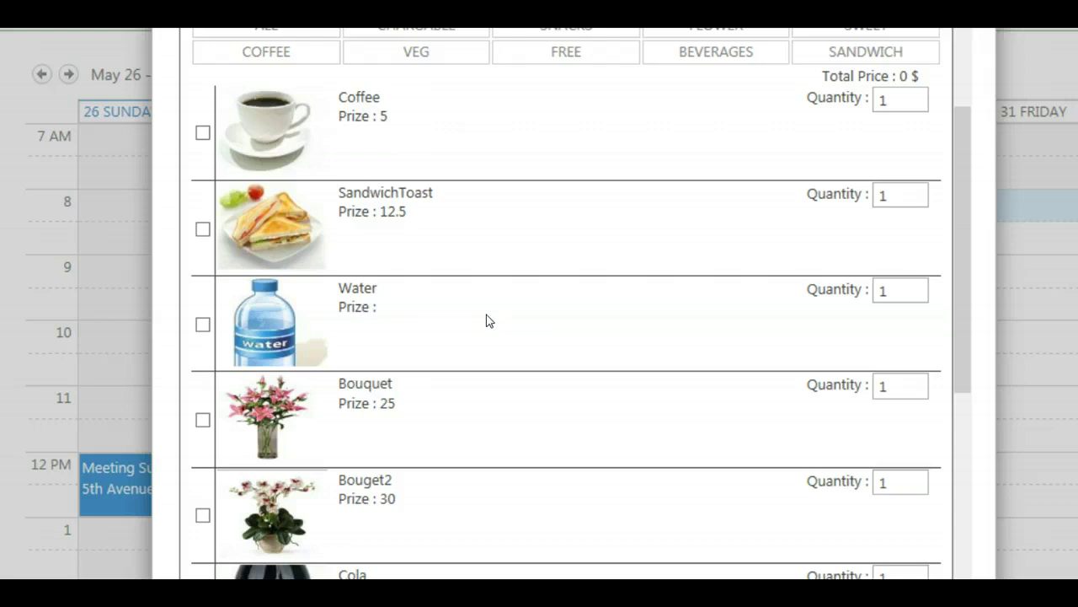
{"action": "scroll", "coordinate": [487, 321], "scroll_direction": "down", "scroll_amount": 3}
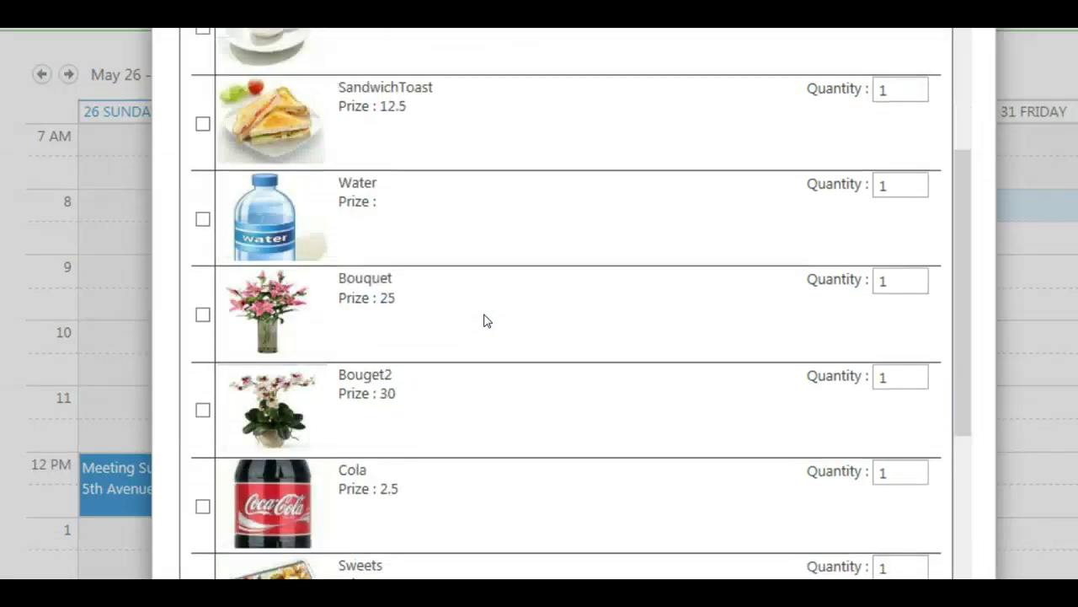
{"action": "scroll", "coordinate": [487, 321], "scroll_direction": "up", "scroll_amount": 3}
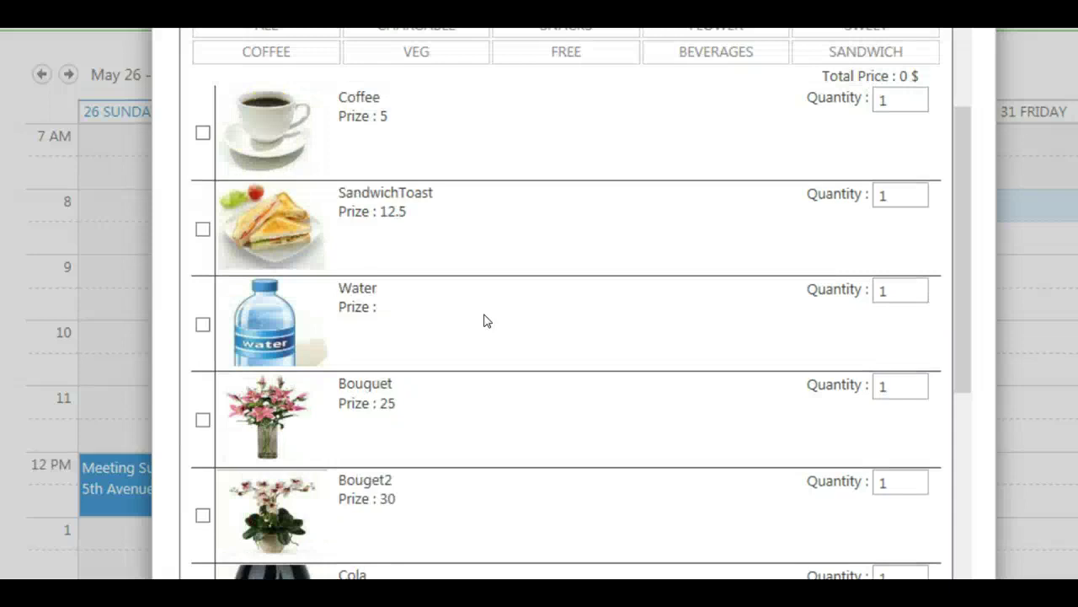
{"action": "double_click", "coordinate": [900, 99]}
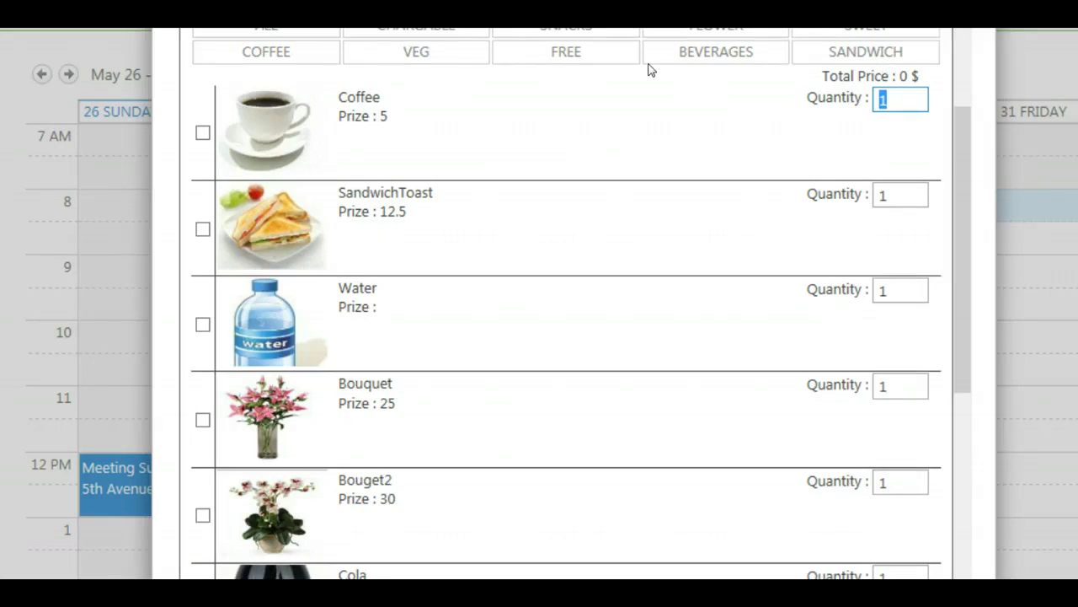
{"action": "left_click", "coordinate": [562, 54]}
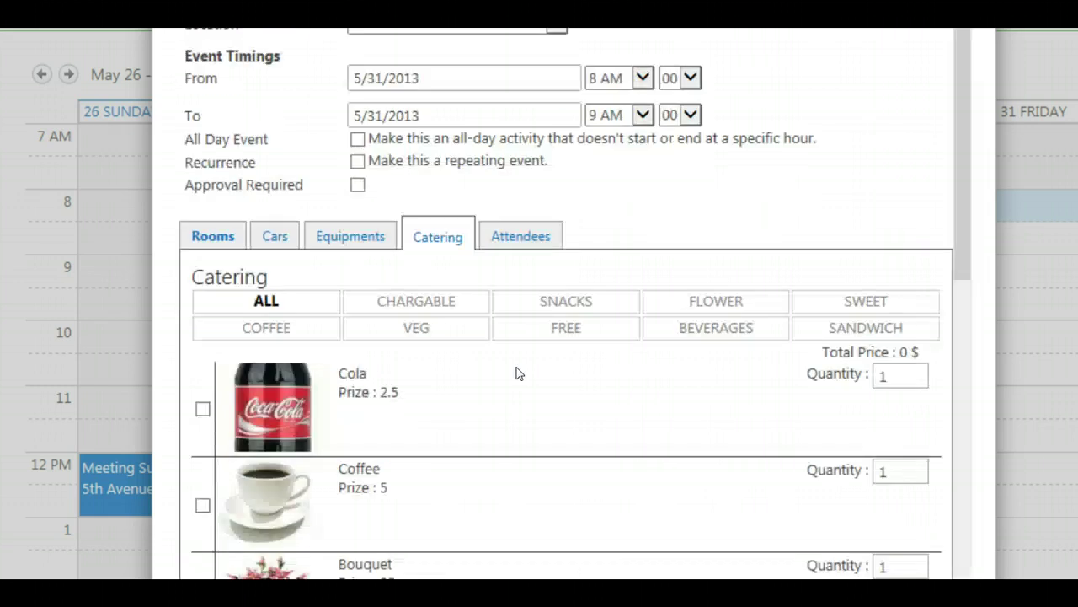
Step: Set the Coffee quantity to 10, leaving the Bouquet quantity unchanged
{"action": "scroll", "coordinate": [518, 373], "scroll_direction": "down", "scroll_amount": 2}
{"action": "scroll", "coordinate": [516, 374], "scroll_direction": "down", "scroll_amount": 4}
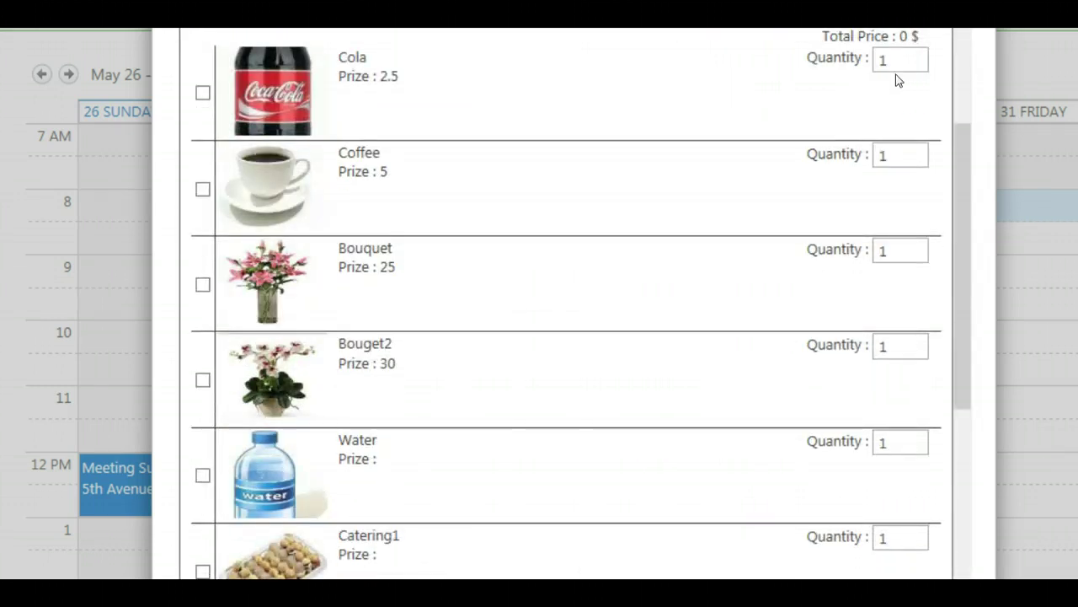
{"action": "double_click", "coordinate": [889, 160]}
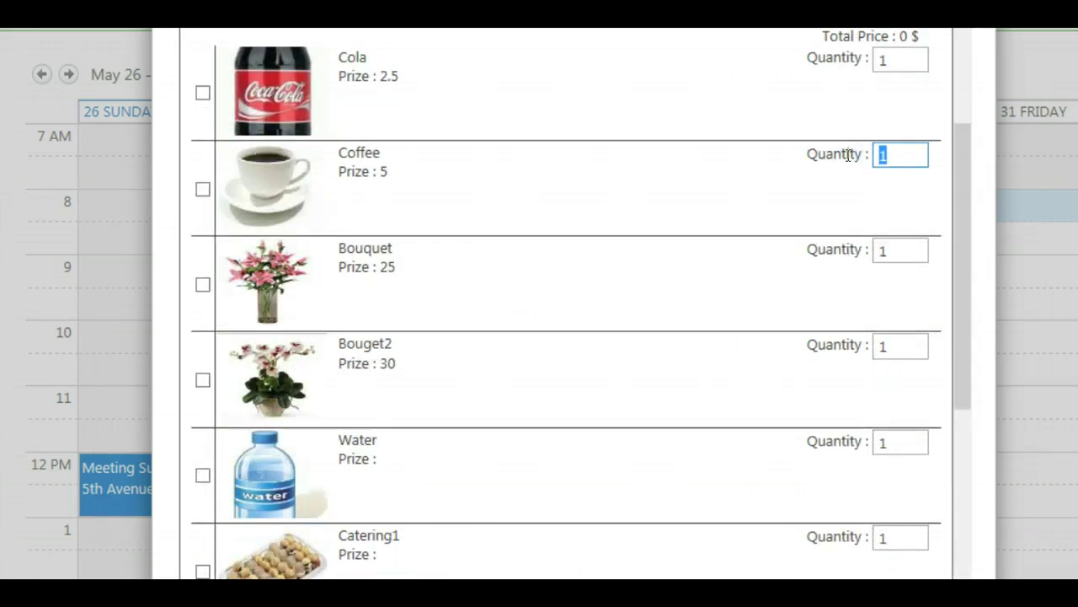
{"action": "type", "text": "10"}
{"action": "left_click", "coordinate": [857, 125]}
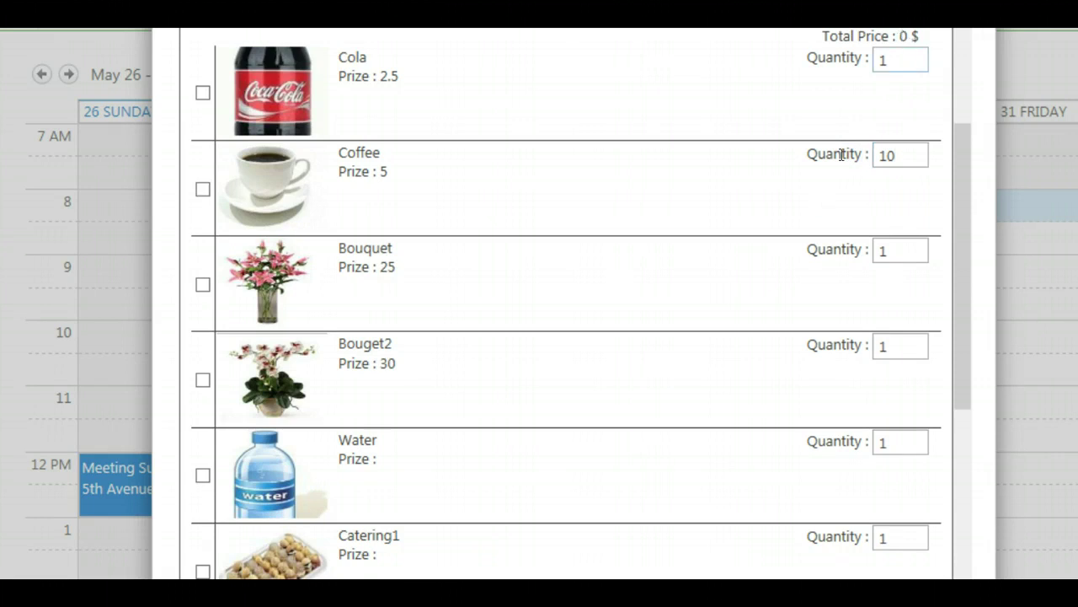
{"action": "double_click", "coordinate": [880, 256]}
{"action": "left_click", "coordinate": [814, 299]}
Step: Set the SandwichToast quantity to 10
{"action": "scroll", "coordinate": [741, 274], "scroll_direction": "down", "scroll_amount": 3}
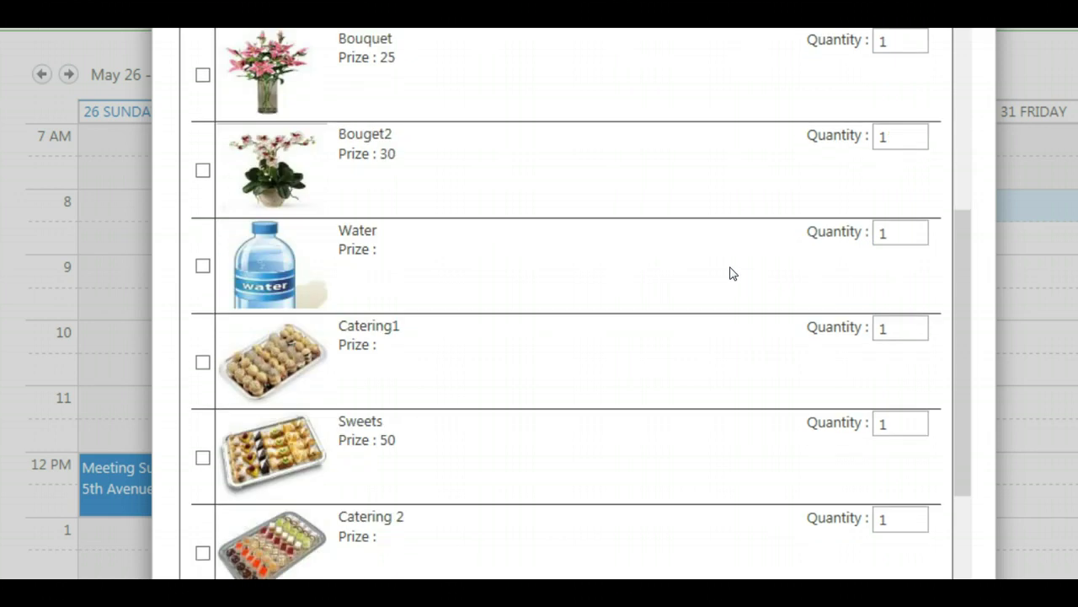
{"action": "scroll", "coordinate": [731, 272], "scroll_direction": "up", "scroll_amount": 3}
{"action": "scroll", "coordinate": [729, 272], "scroll_direction": "up", "scroll_amount": 3}
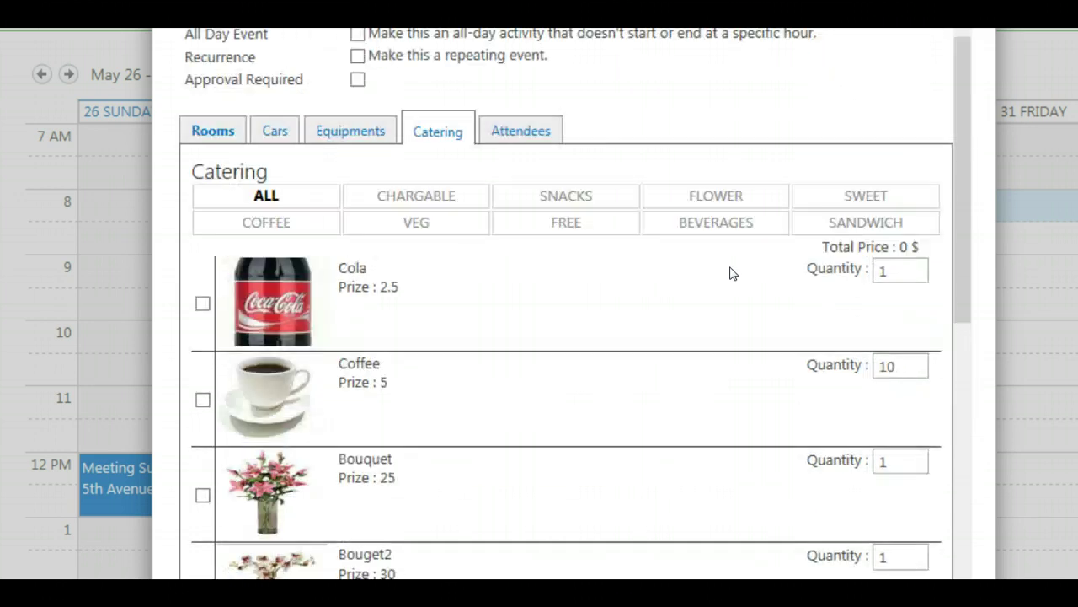
{"action": "scroll", "coordinate": [729, 272], "scroll_direction": "down", "scroll_amount": 9}
{"action": "left_click", "coordinate": [847, 402]}
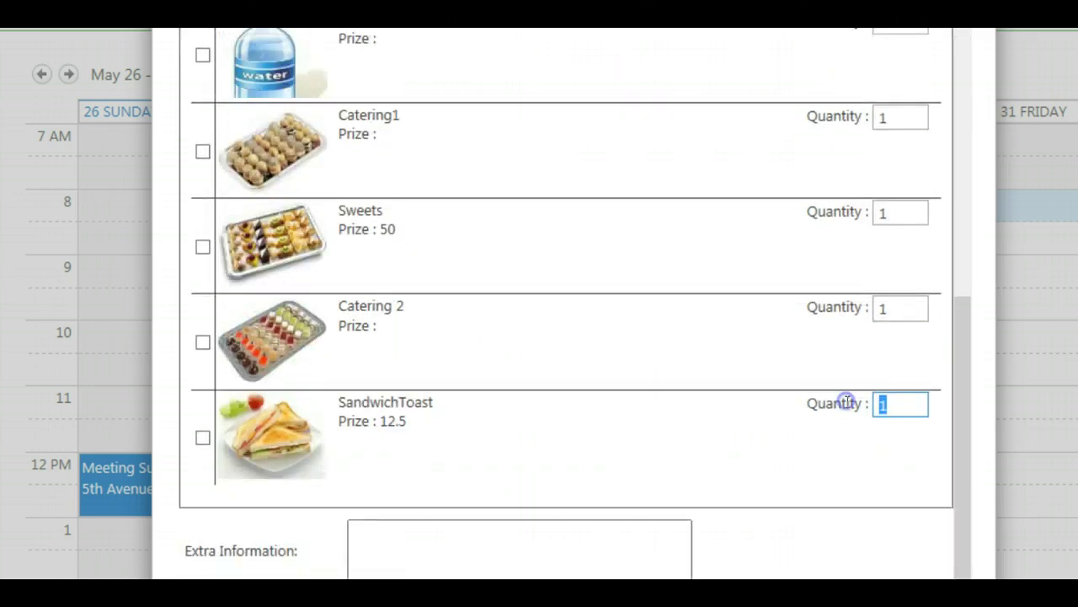
{"action": "type", "text": "10"}
{"action": "left_click", "coordinate": [754, 352]}
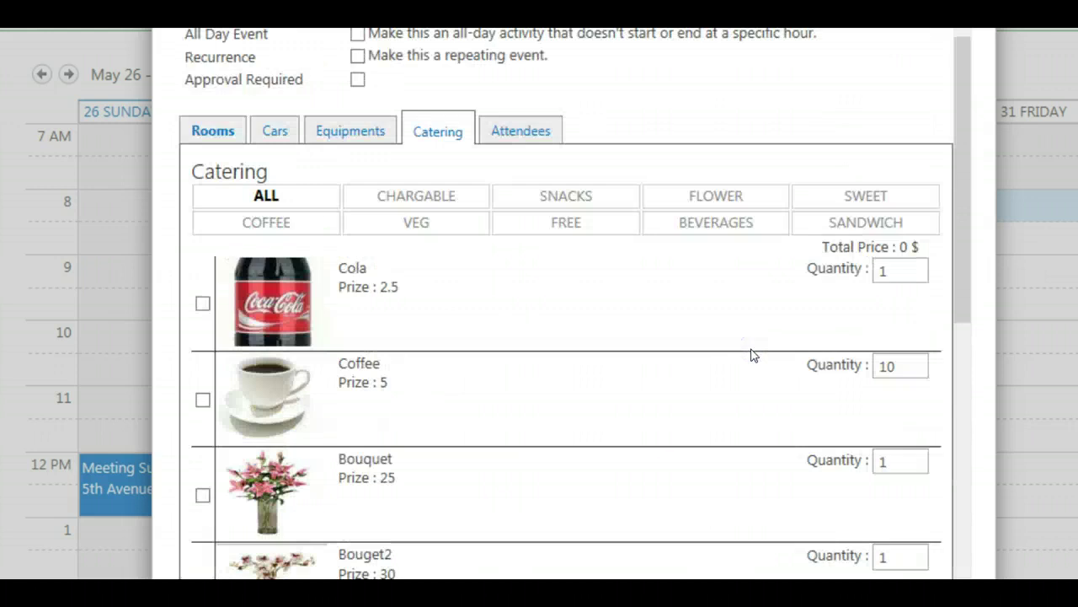
{"action": "scroll", "coordinate": [556, 330], "scroll_direction": "down", "scroll_amount": 8}
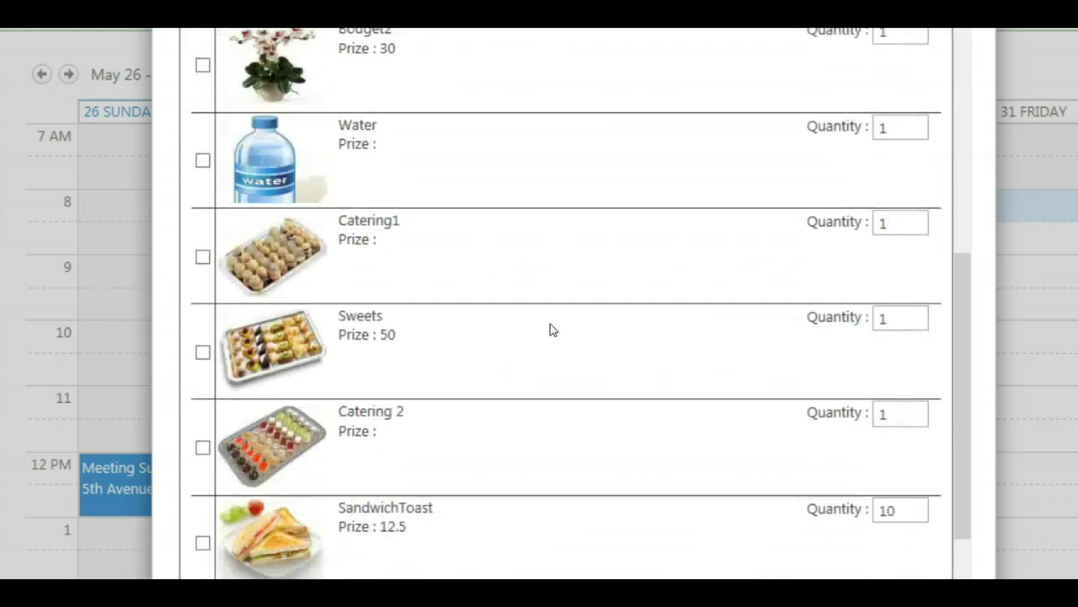
Step: Tick SandwichToast, Coffee and Bouquet, changing Bouquet's quantity to 2 for a 225 $ total
{"action": "left_click", "coordinate": [203, 437]}
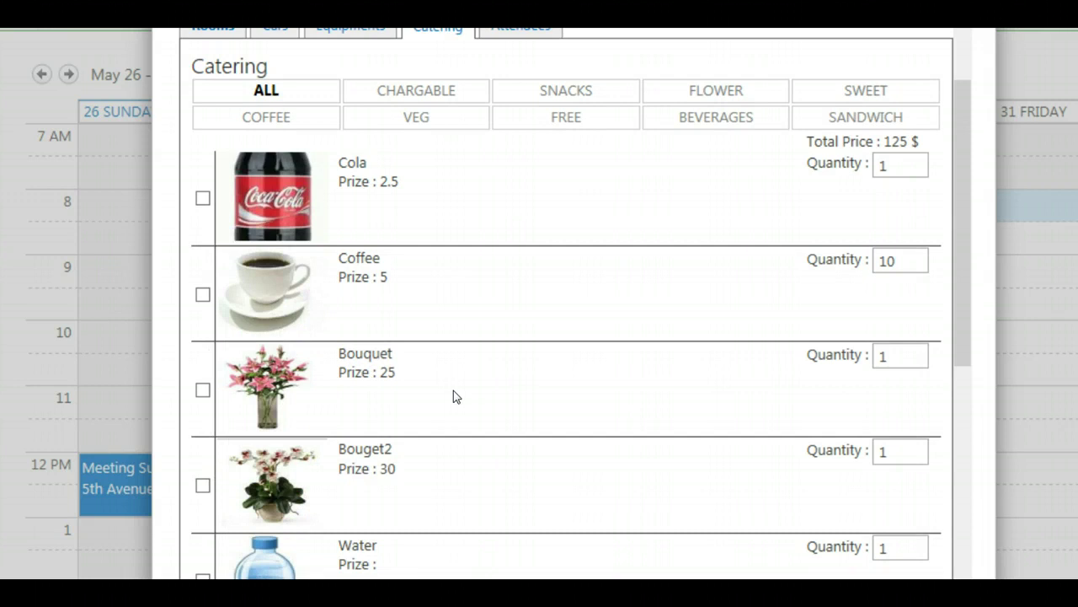
{"action": "scroll", "coordinate": [453, 391], "scroll_direction": "down", "scroll_amount": 1}
{"action": "left_click", "coordinate": [202, 189]}
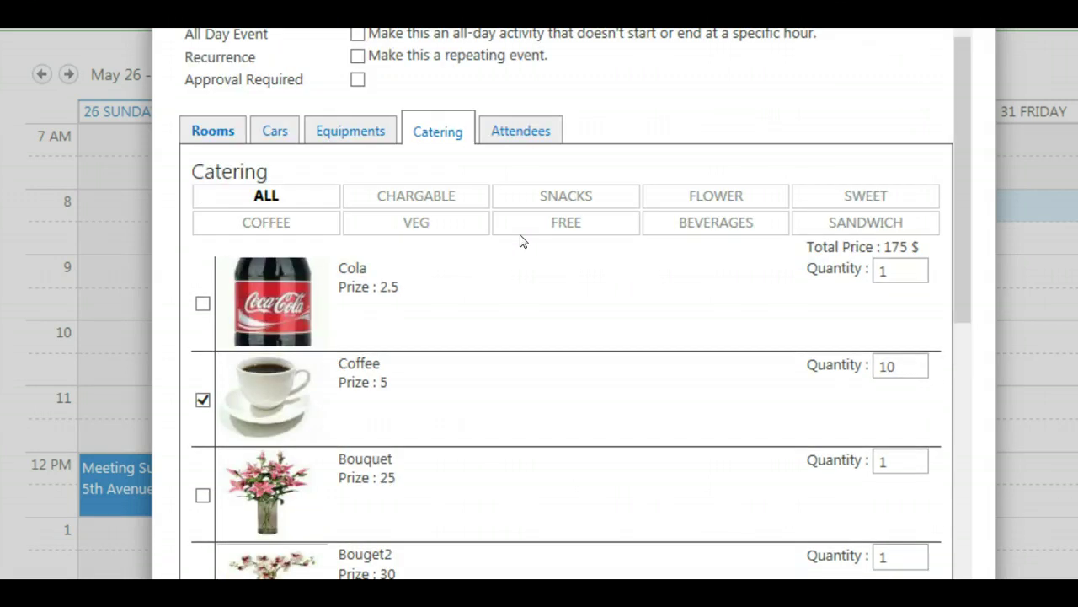
{"action": "scroll", "coordinate": [519, 241], "scroll_direction": "down", "scroll_amount": 3}
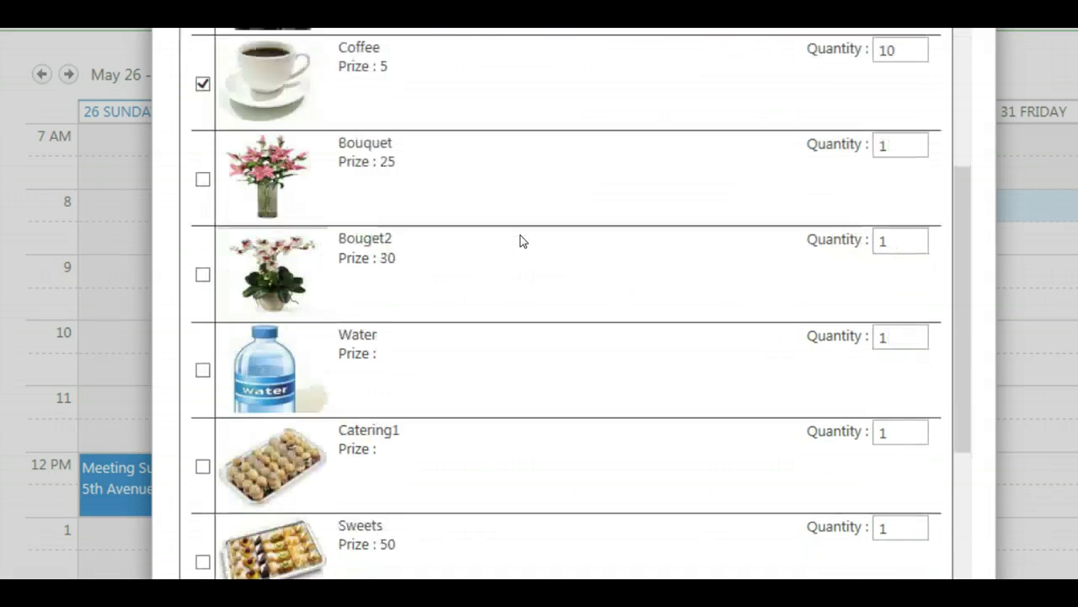
{"action": "left_click", "coordinate": [203, 182]}
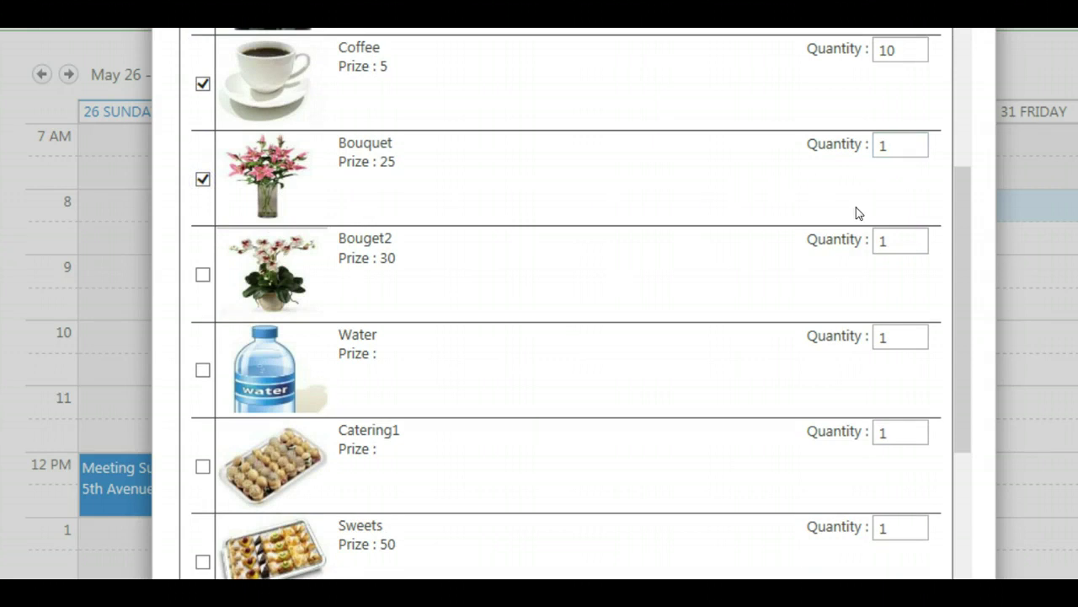
{"action": "scroll", "coordinate": [857, 212], "scroll_direction": "up", "scroll_amount": 3}
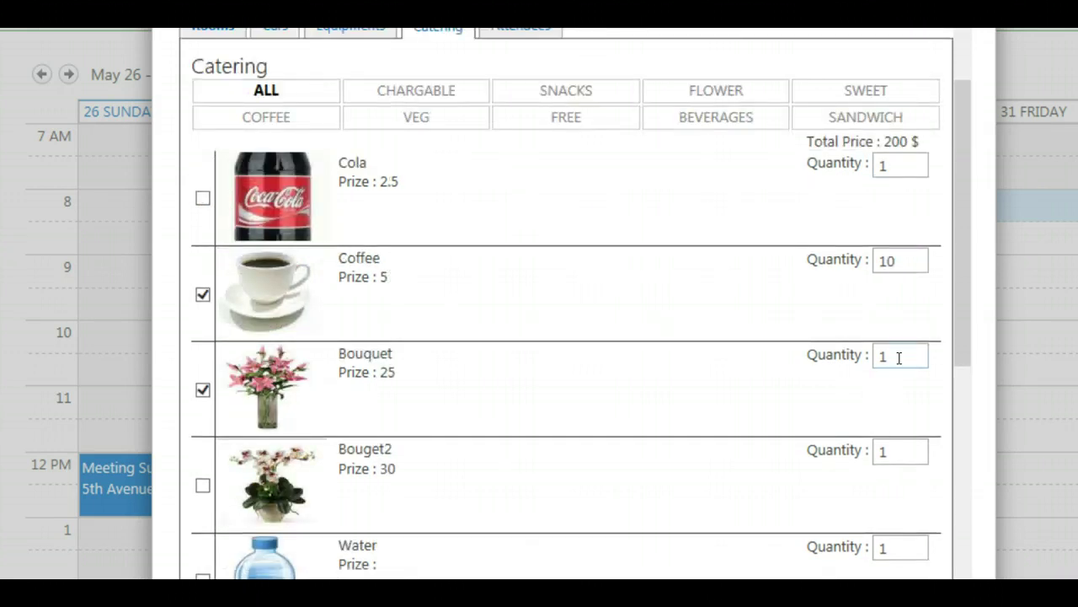
{"action": "left_click_drag", "start_coordinate": [895, 354], "coordinate": [853, 357]}
{"action": "type", "text": "2"}
{"action": "left_click", "coordinate": [686, 389]}
Step: Check the chosen equipment and meeting3 room, then enter 'chargable to the client AC' as Extra Information
{"action": "left_click", "coordinate": [349, 34]}
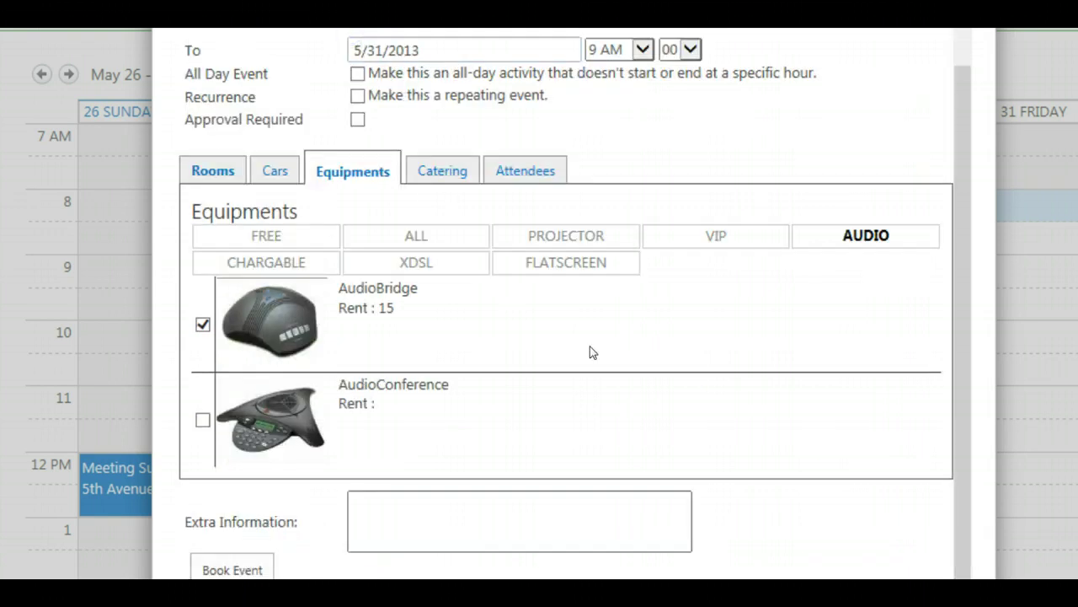
{"action": "scroll", "coordinate": [369, 216], "scroll_direction": "up", "scroll_amount": 2}
{"action": "left_click", "coordinate": [209, 278]}
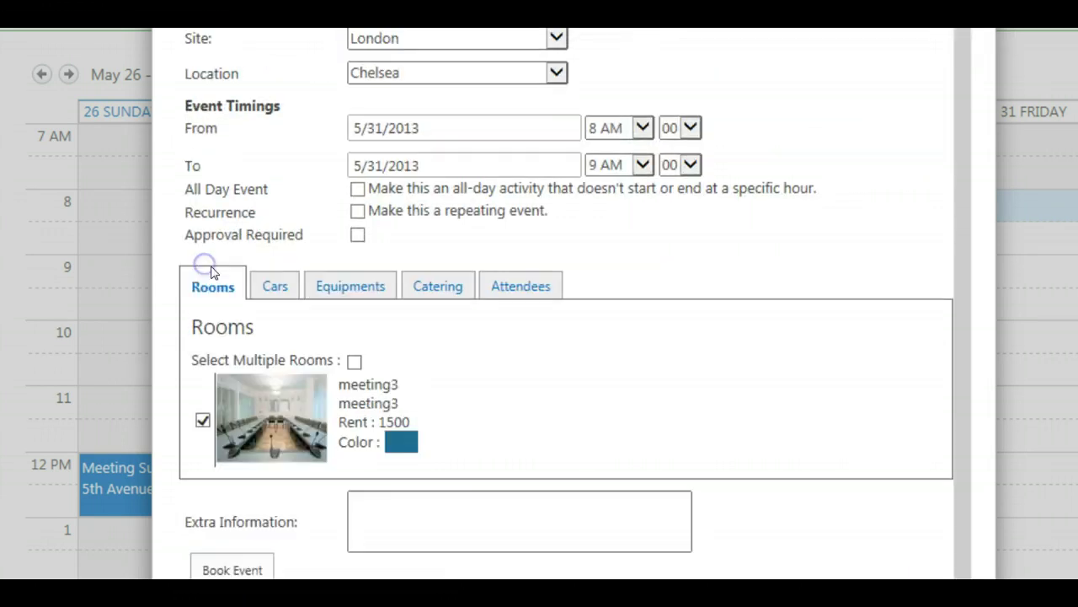
{"action": "left_click", "coordinate": [437, 512]}
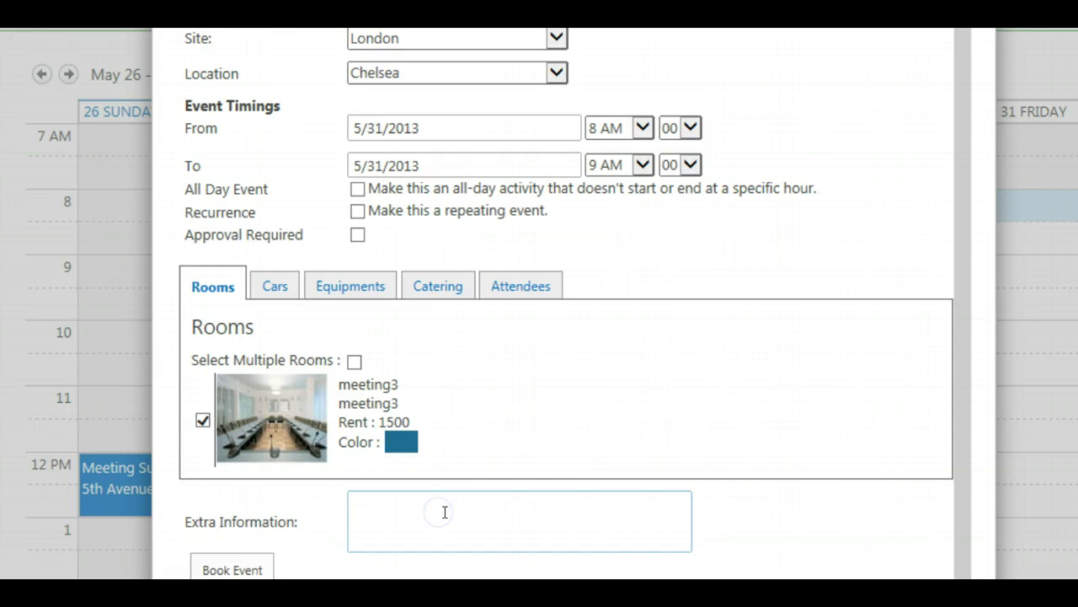
{"action": "type", "text": "chargable "}
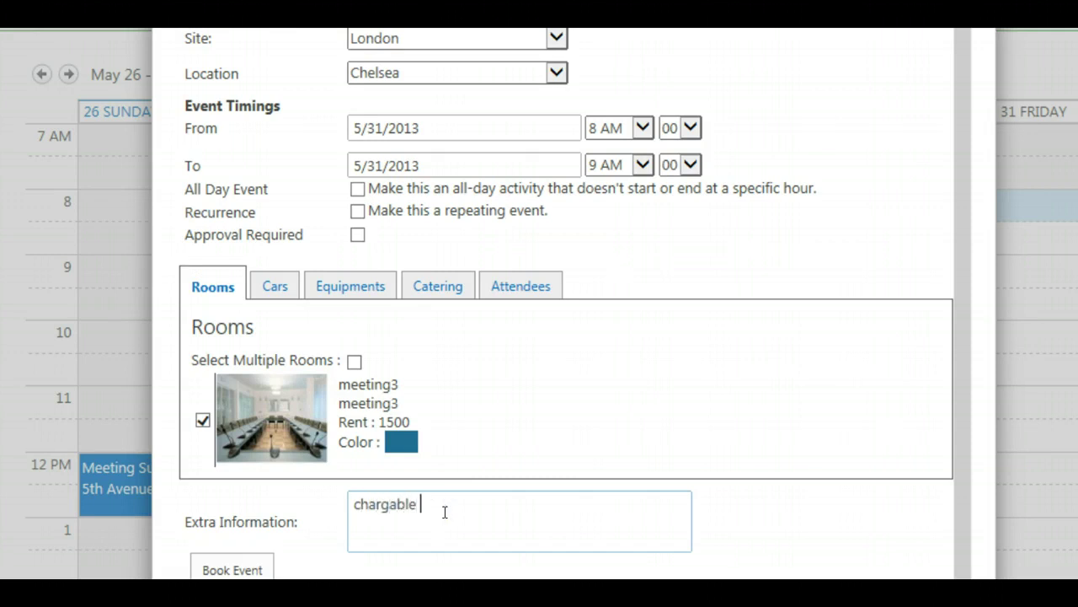
{"action": "type", "text": "to the client ACAR"}
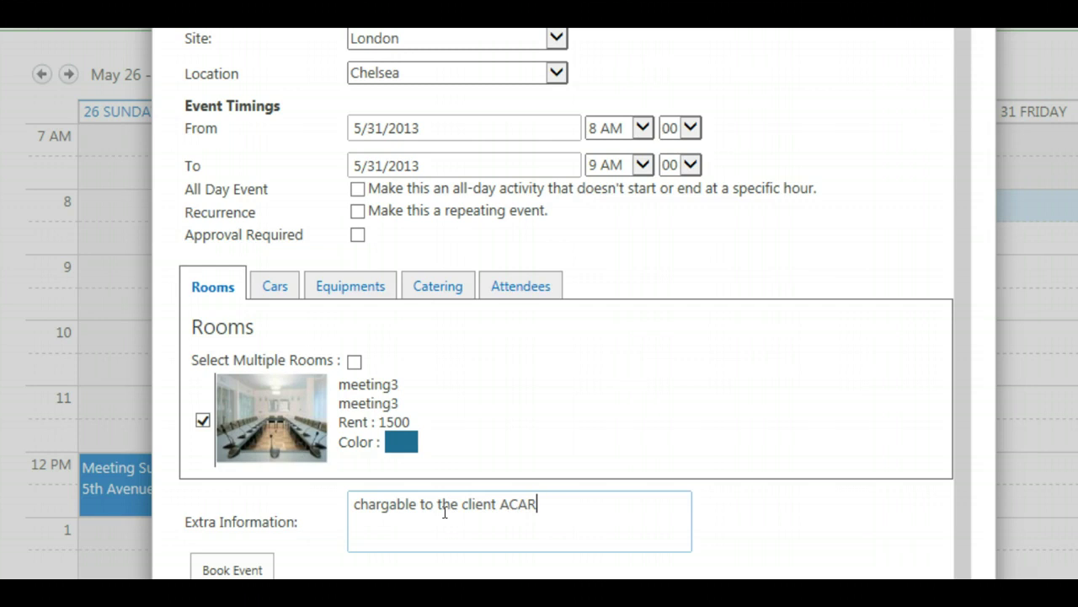
Step: Mark the booking Approval Required and book it onto Friday 31 in Chelsea
{"action": "left_click", "coordinate": [357, 235]}
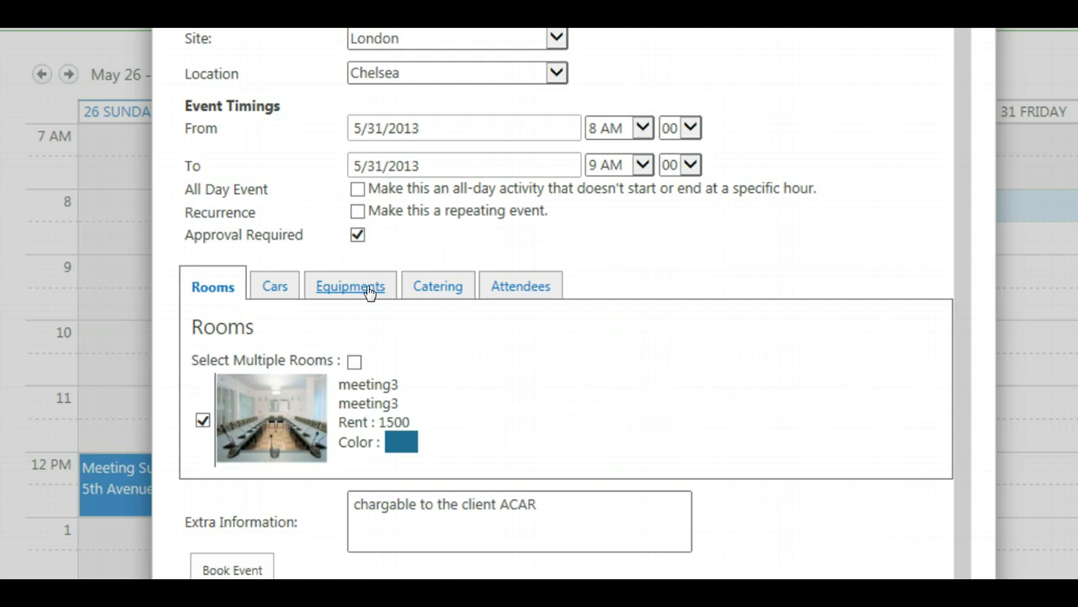
{"action": "left_click", "coordinate": [239, 571]}
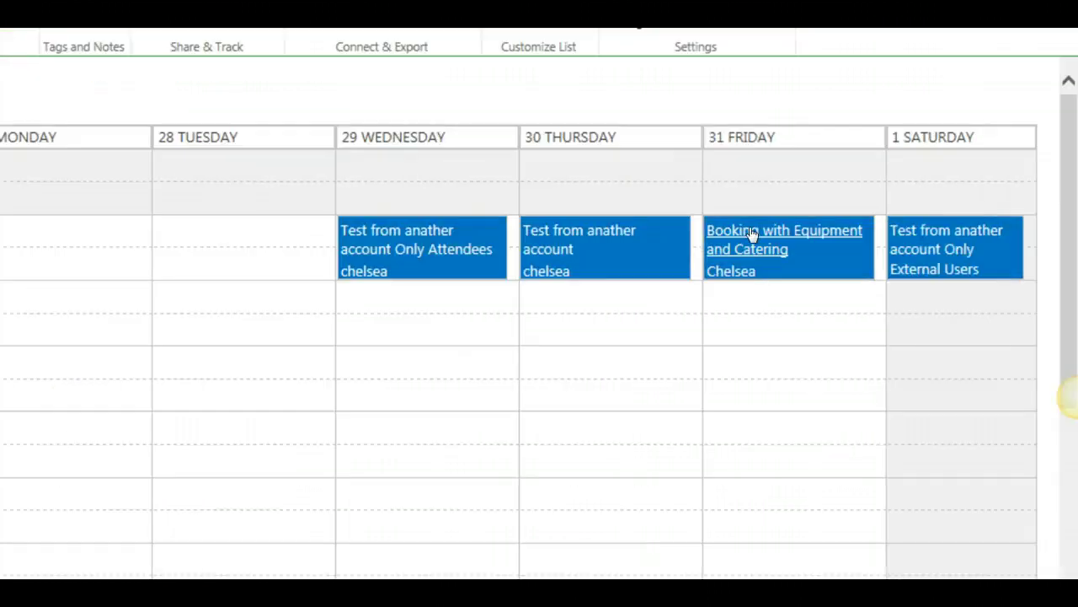
Step: Open the Friday booking's details, highlighting its Chelsea location and description, and scroll through the fields
{"action": "left_click", "coordinate": [1045, 209]}
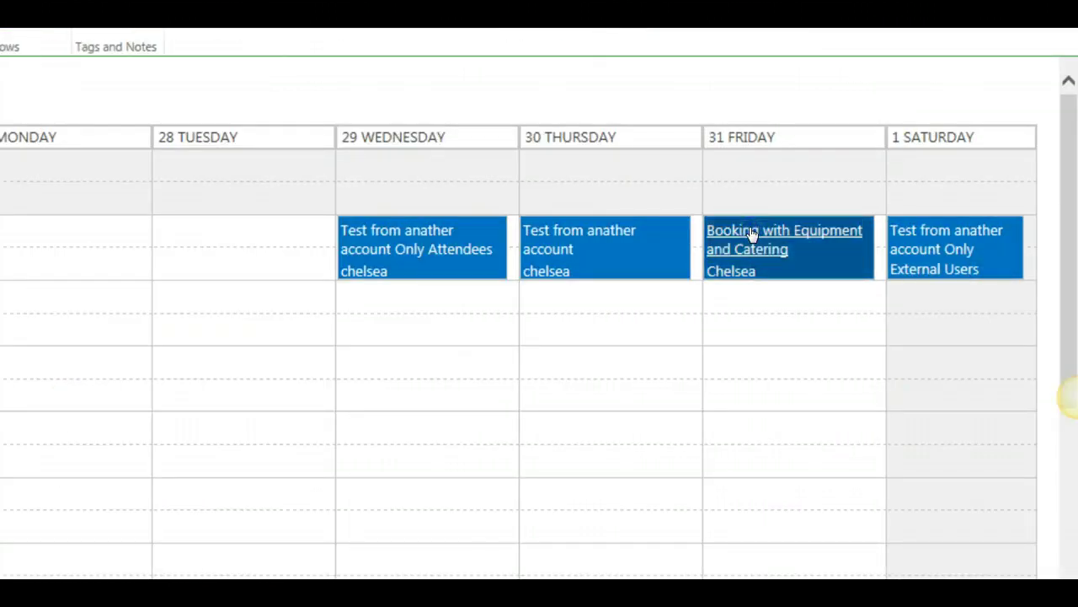
{"action": "left_click", "coordinate": [752, 234]}
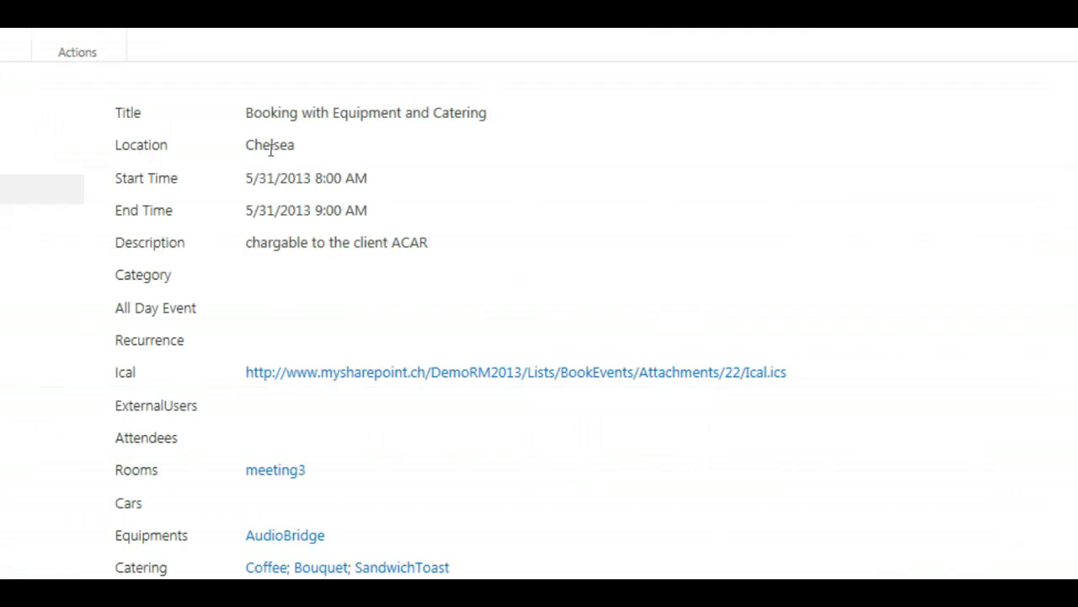
{"action": "double_click", "coordinate": [271, 150]}
{"action": "left_click_drag", "start_coordinate": [286, 147], "coordinate": [344, 170]}
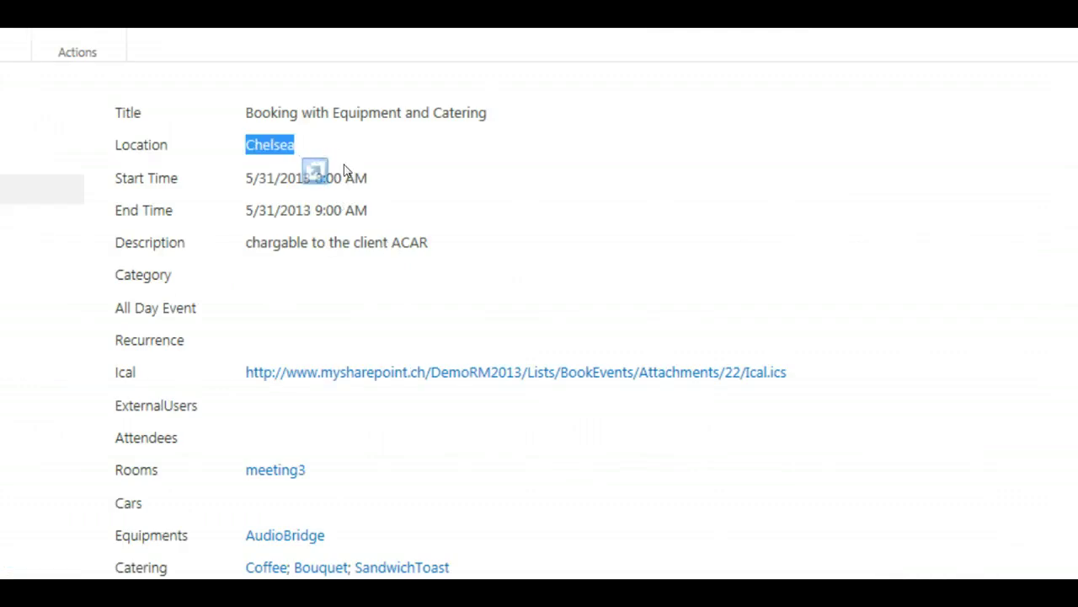
{"action": "left_click", "coordinate": [294, 284]}
{"action": "left_click_drag", "start_coordinate": [250, 243], "coordinate": [440, 246]}
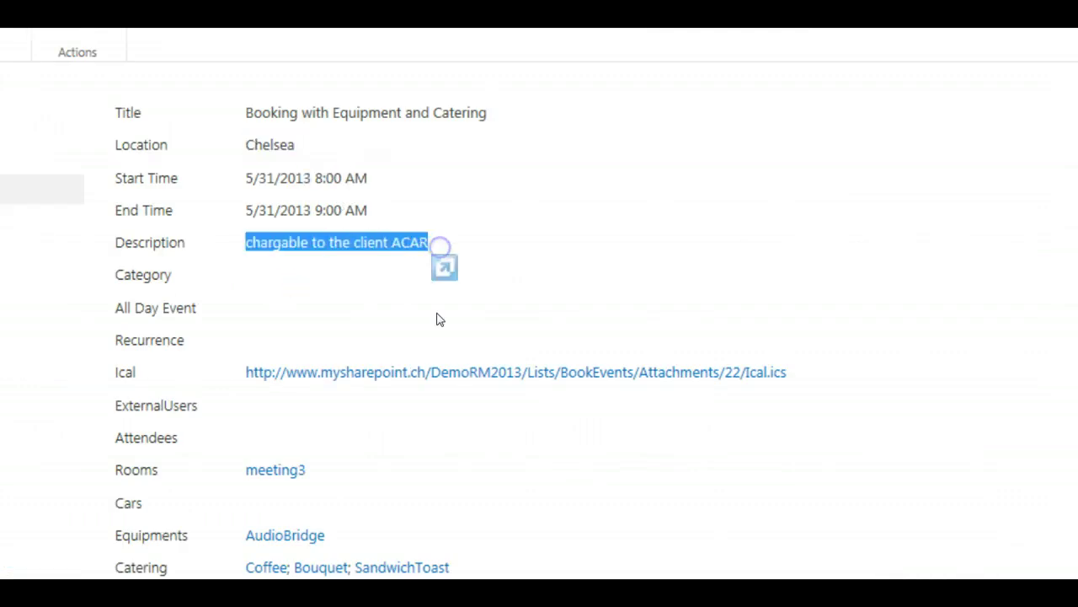
{"action": "left_click_drag", "start_coordinate": [437, 318], "coordinate": [436, 315]}
{"action": "scroll", "coordinate": [313, 380], "scroll_direction": "down", "scroll_amount": 1}
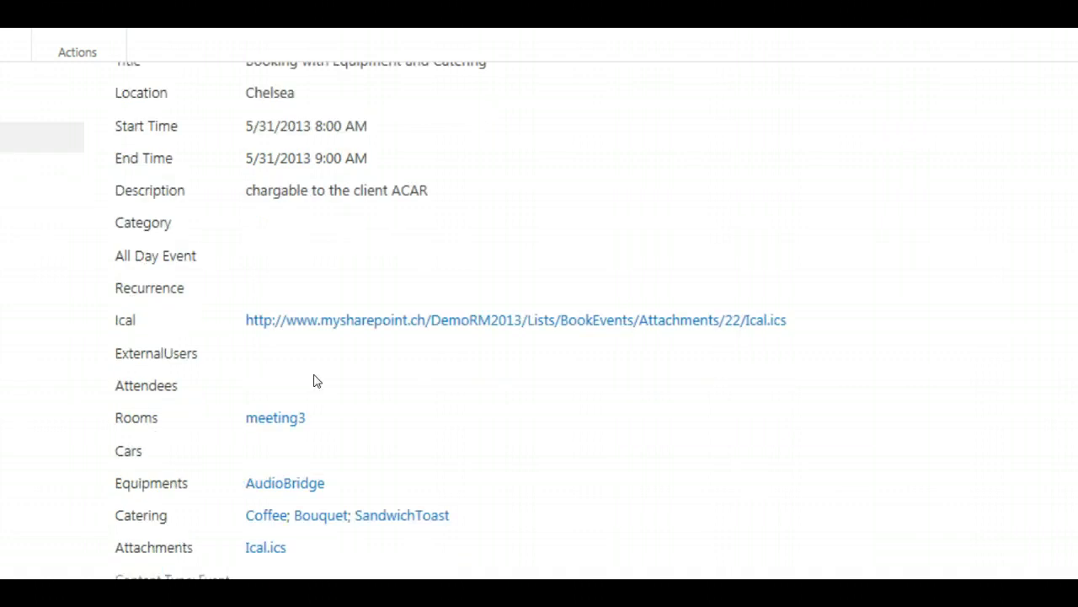